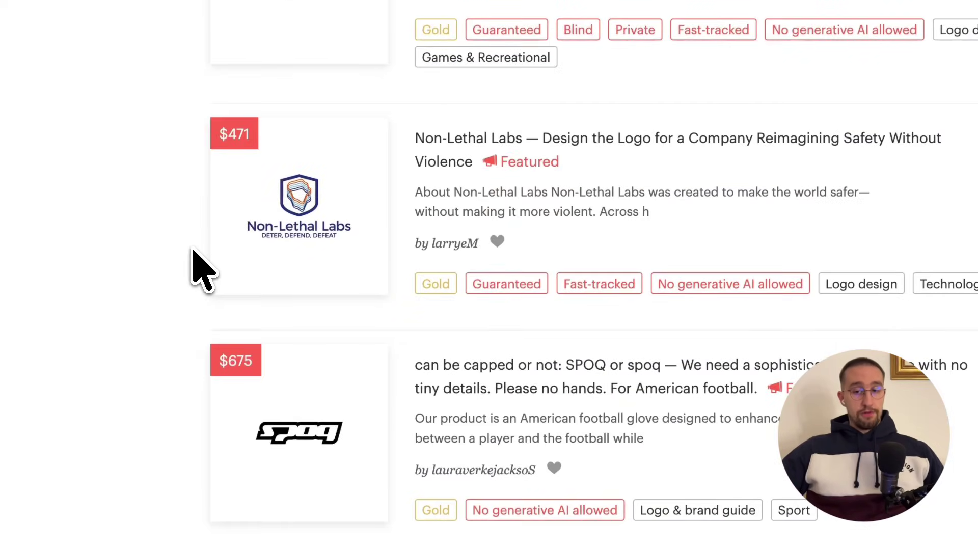
# Compose a ChatGPT message with the AppLaunch Kit description and a request for an icon prompt.
pyautogui.scroll(-5, 192, 249)
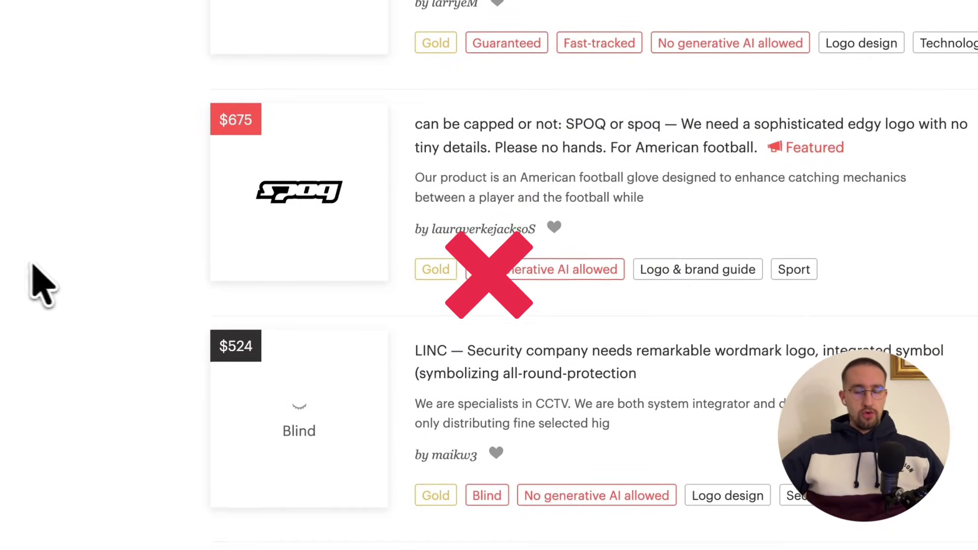
pyautogui.scroll(-9, 33, 267)
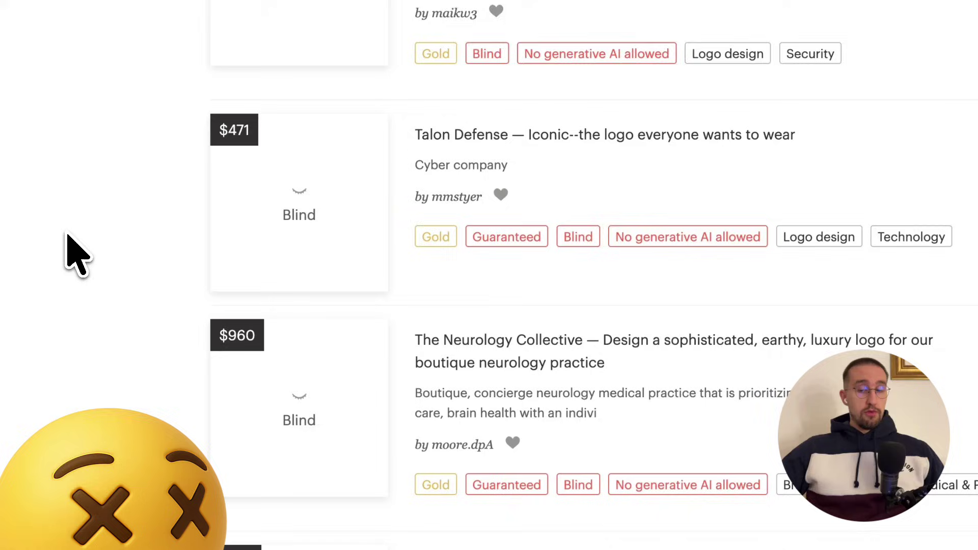
pyautogui.scroll(-12, 69, 237)
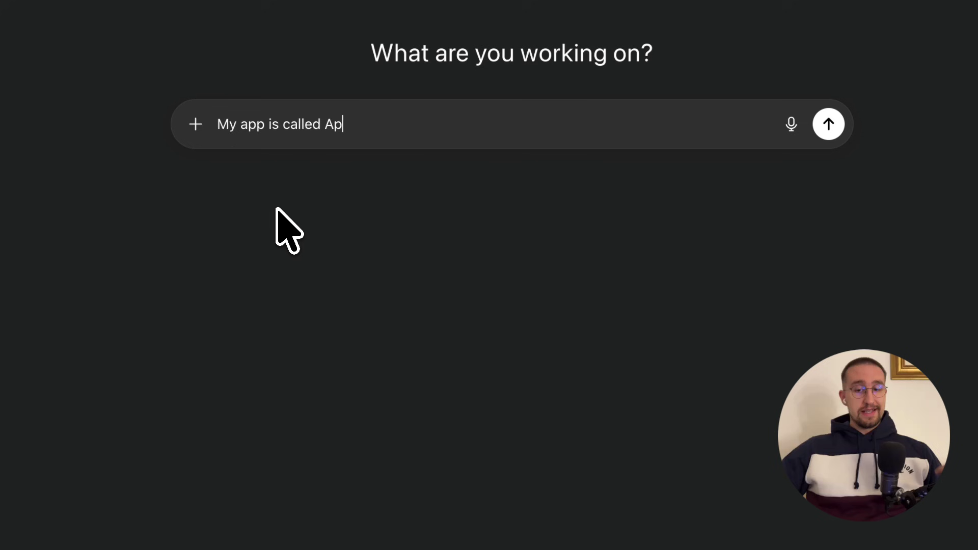
pyautogui.write('ription:')
pyautogui.hotkey('shift', 'Return')
pyautogui.hotkey('shift', 'Return')
pyautogui.write('App Launch Kit helps you create beautiful, eye-catching visuals for promoting your app on social media, websites, and app stores — no design skills required. Whether you’re an indie developer, startup founder, designer, or marketer, App Launch Kit makes it easy to turn your screenshots into professional mockups and marketing images in minutes. What you can create • App preview images for social media • Stunning app mockups for marketing • Clean visuals for App Store & Play Store listings • Promotional images for websites and landing pages Customize every detail • Choose from solid colors, gradients, images, and textures • Add realistic device mockups: - iPhone - iPad - Android phones - Tablets - Web & desktop screens • Insert your own app screenshots into mockups • Adjust layout, spacing, and composition Why App Launch Kit? • Perfect for app launches and updates • Create share-ready images in seconds • No Photoshop or complex tools • Designed for developers and creators • Export high-quality images for any platform')
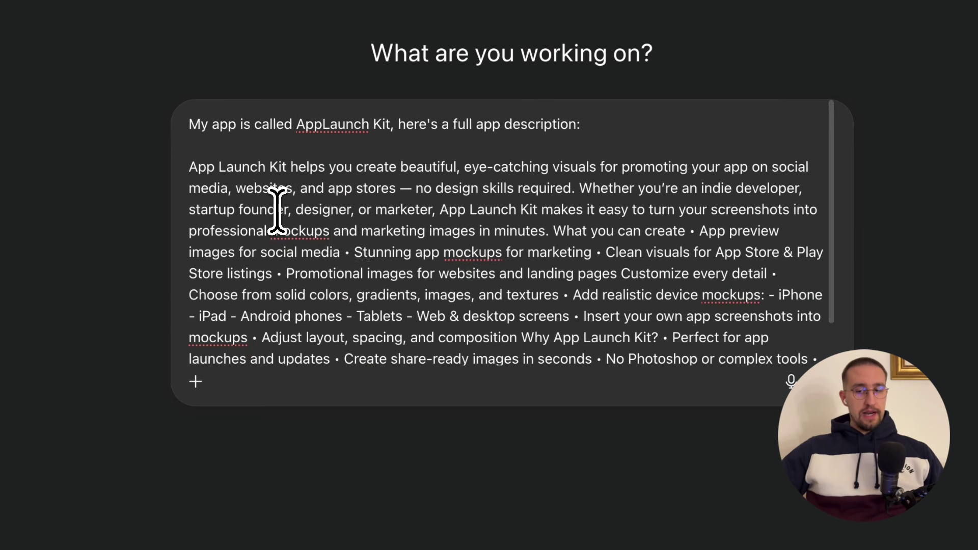
pyautogui.hotkey('shift', 'Return')
pyautogui.hotkey('shift', 'Return')
pyautogui.write('I need you to generate me a prompt for an image generation AI in order to create beautiful and')
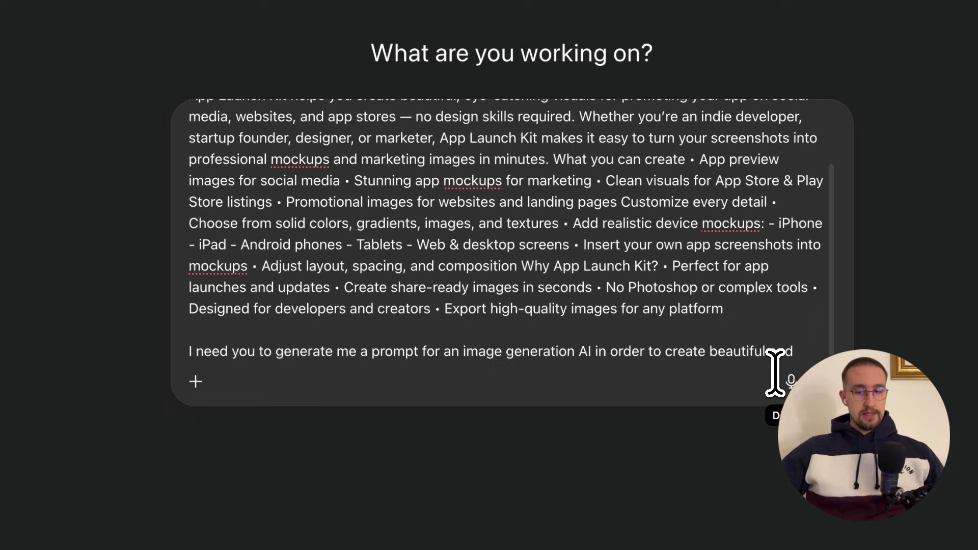
pyautogui.write(' good')
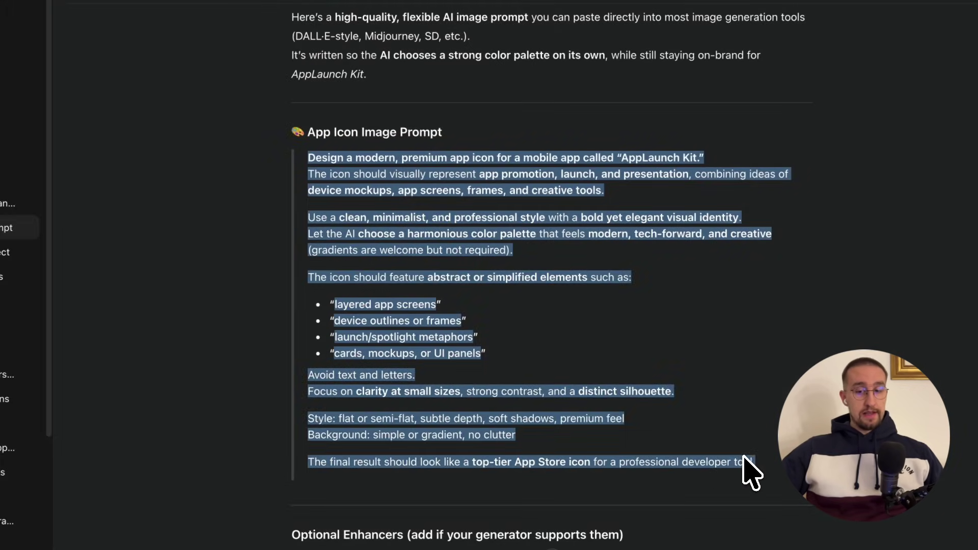
# Copy the returned image prompt into the AI Icon Generator's description field.
pyautogui.rightClick(751, 466)
pyautogui.click(768, 343)
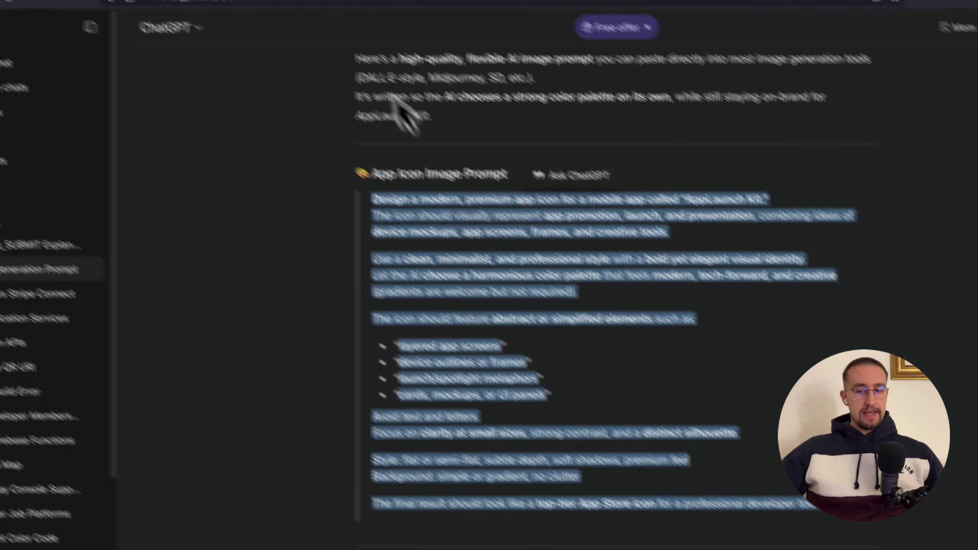
pyautogui.click(361, 10)
pyautogui.click(240, 330)
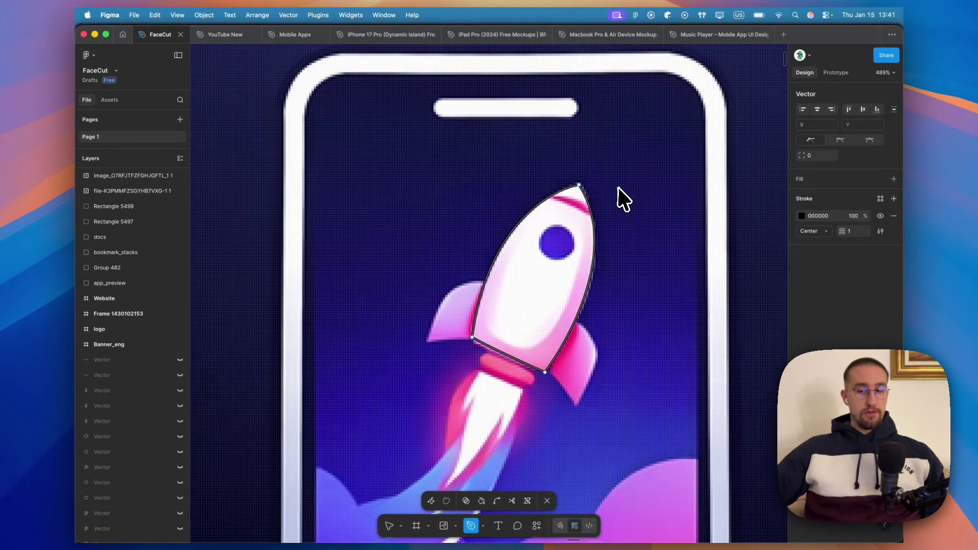
# Close the rocket body outline as a filled shape and review its points.
pyautogui.press('Escape')
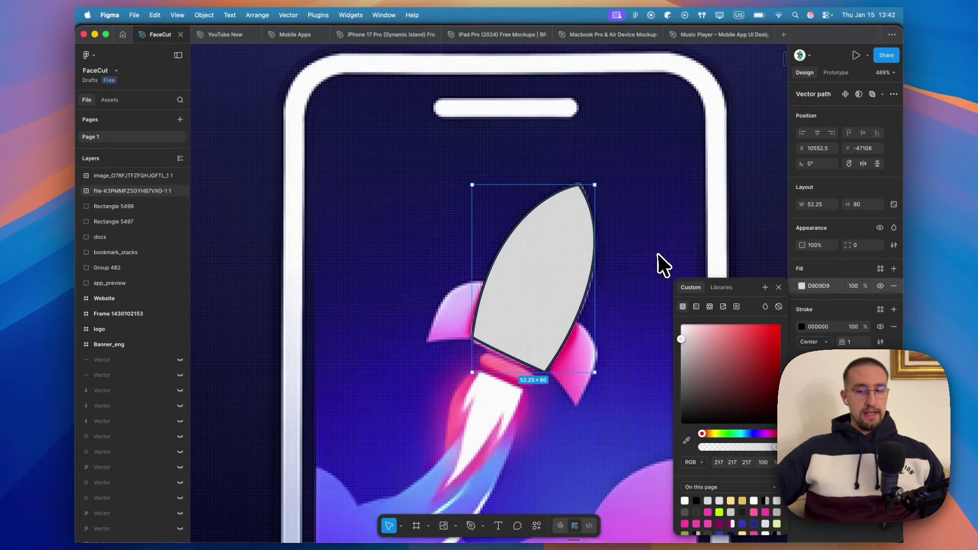
pyautogui.scroll(3, 658, 253)
pyautogui.doubleClick(472, 280)
pyautogui.scroll(3, 387, 323)
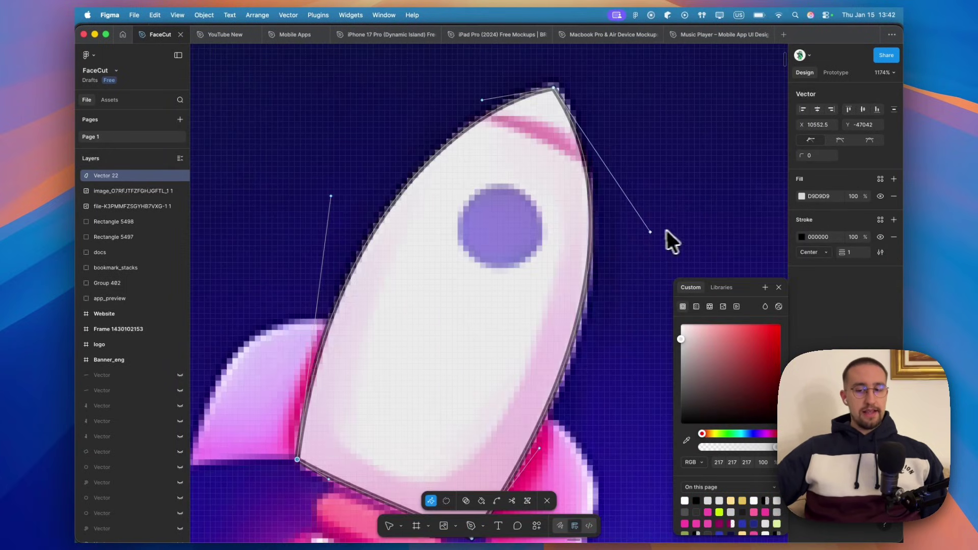
pyautogui.press('Escape')
pyautogui.scroll(-3, 422, 206)
# Draw the curved left fin with the Pen tool and duplicate it for the right side.
pyautogui.press('p')
pyautogui.click(498, 214)
pyautogui.moveTo(332, 357)
pyautogui.mouseDown()
pyautogui.moveTo(290, 466)
pyautogui.moveTo(380, 284)
pyautogui.mouseUp()
pyautogui.scroll(-2, 380, 284)
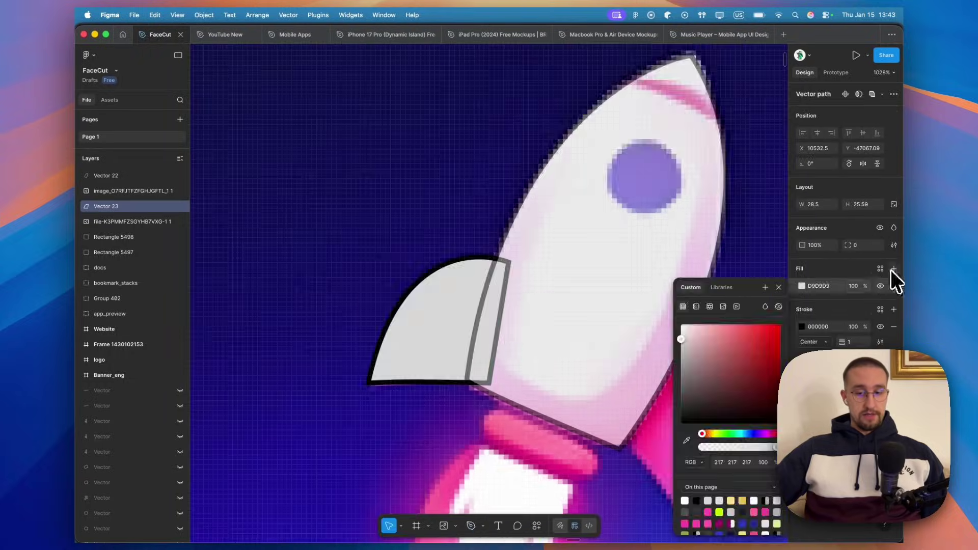
pyautogui.press('Escape')
pyautogui.hotkey('ctrl', 'd')
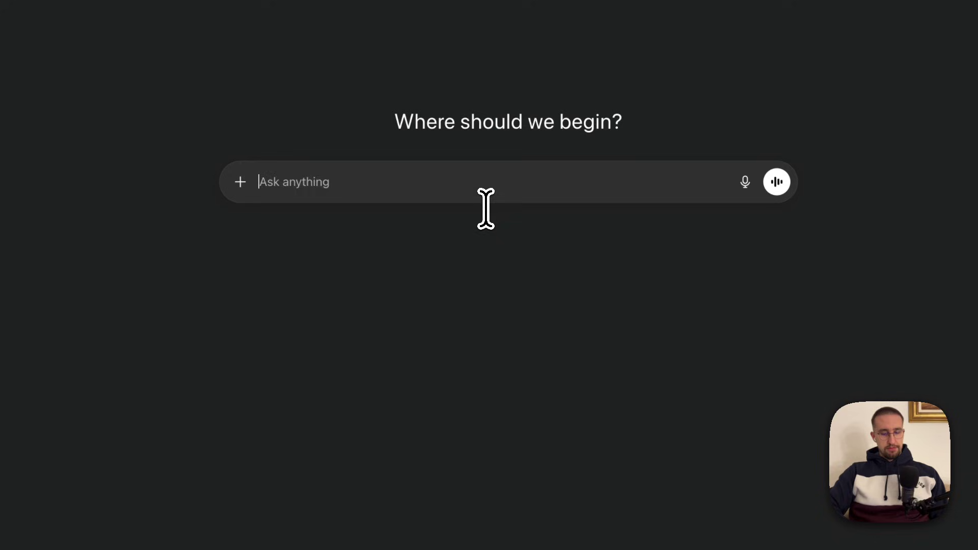
# Write 'My new app is called AppLaunch Kit…', paste the description, and ask for an icon prompt.
pyautogui.write('My new app is called ')
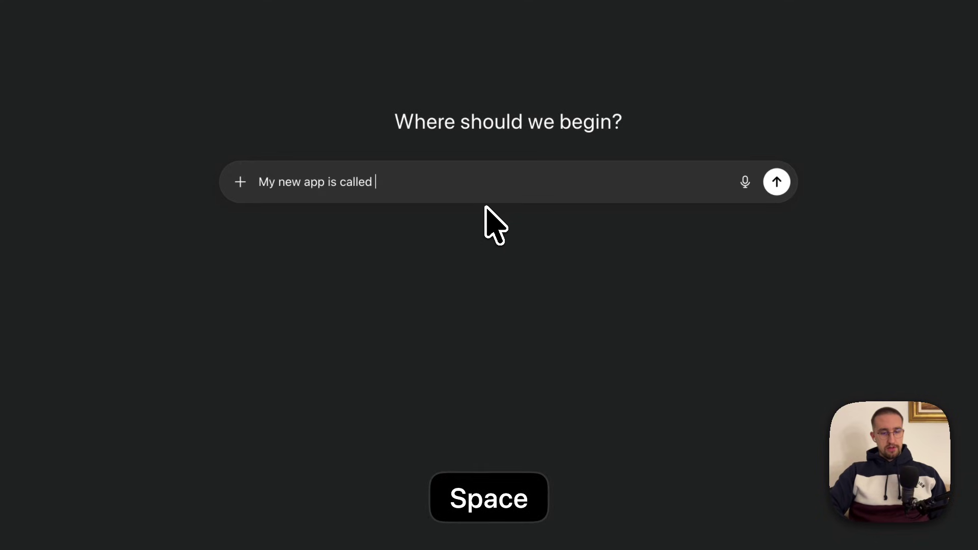
pyautogui.write('AppLaunch Kit,')
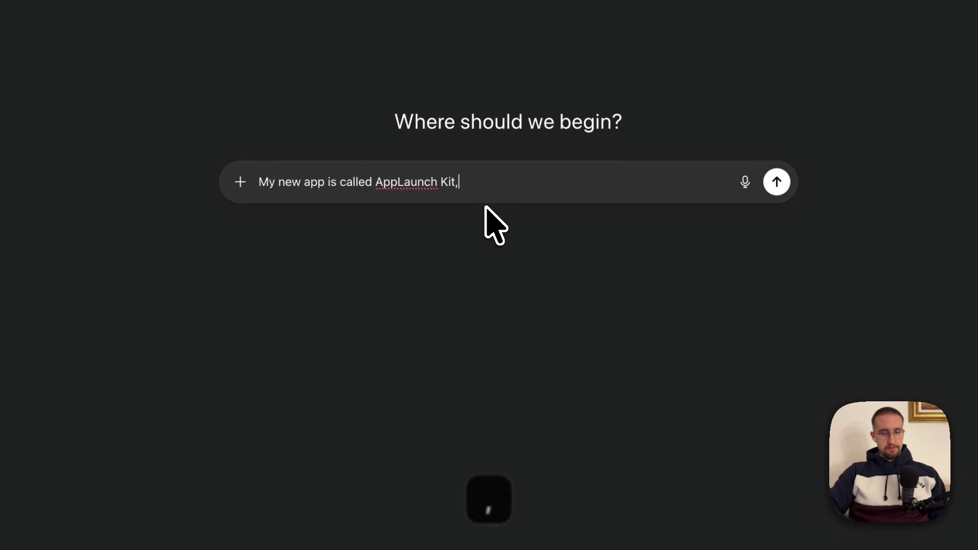
pyautogui.write(" and here's a full det")
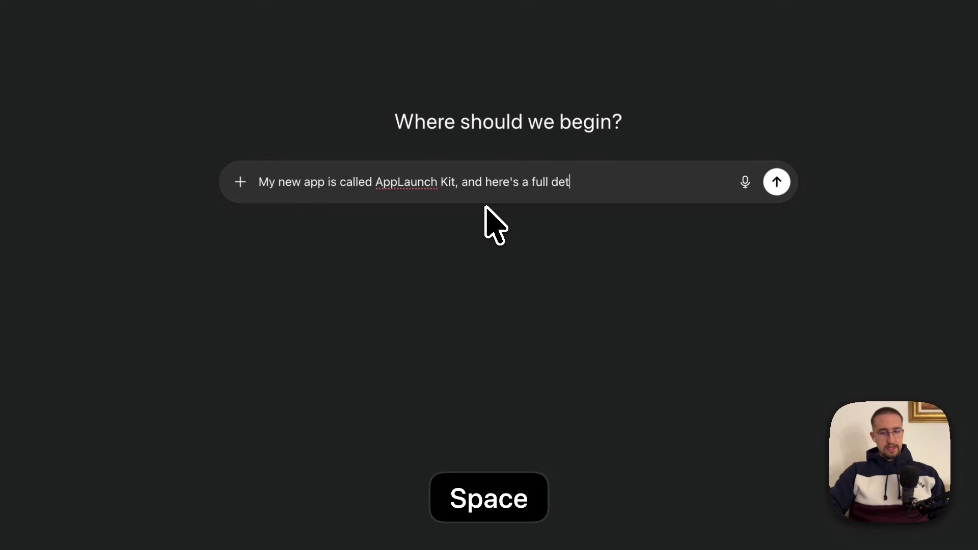
pyautogui.write('ailed descr')
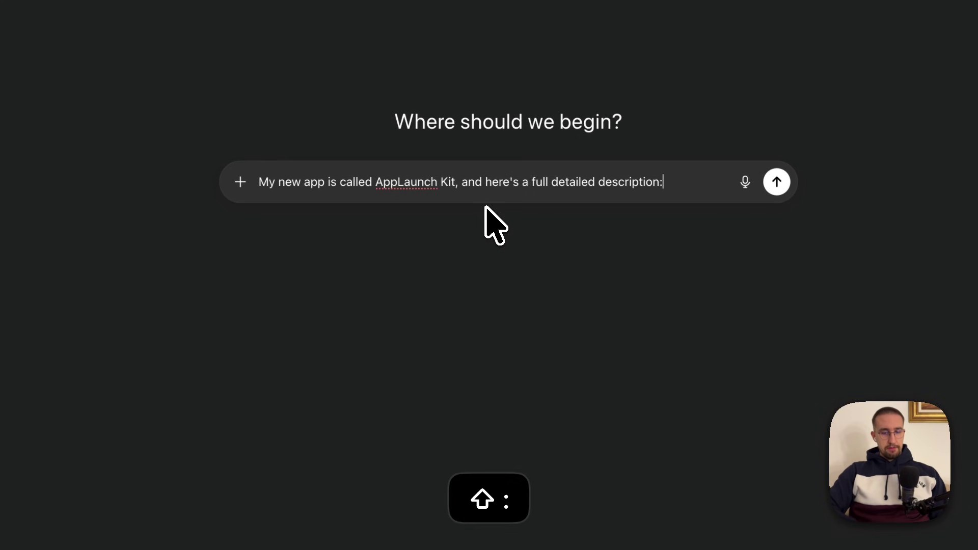
pyautogui.write('iption:')
pyautogui.hotkey('shift', 'Return')
pyautogui.hotkey('shift', 'Return')
pyautogui.press('super+v')
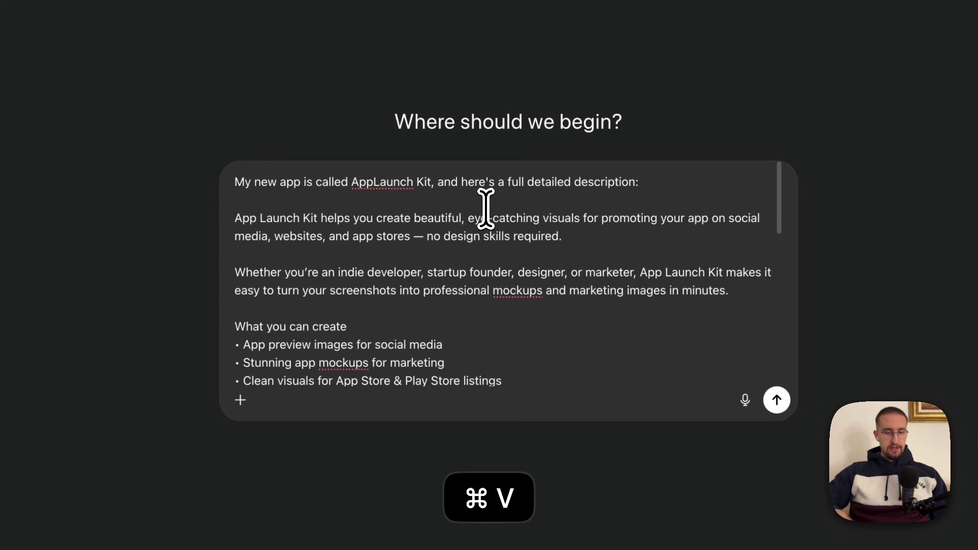
pyautogui.scroll(-10, 509, 270)
pyautogui.hotkey('shift', 'Return')
pyautogui.hotkey('shift', 'Return')
pyautogui.hotkey('shift', 'Return')
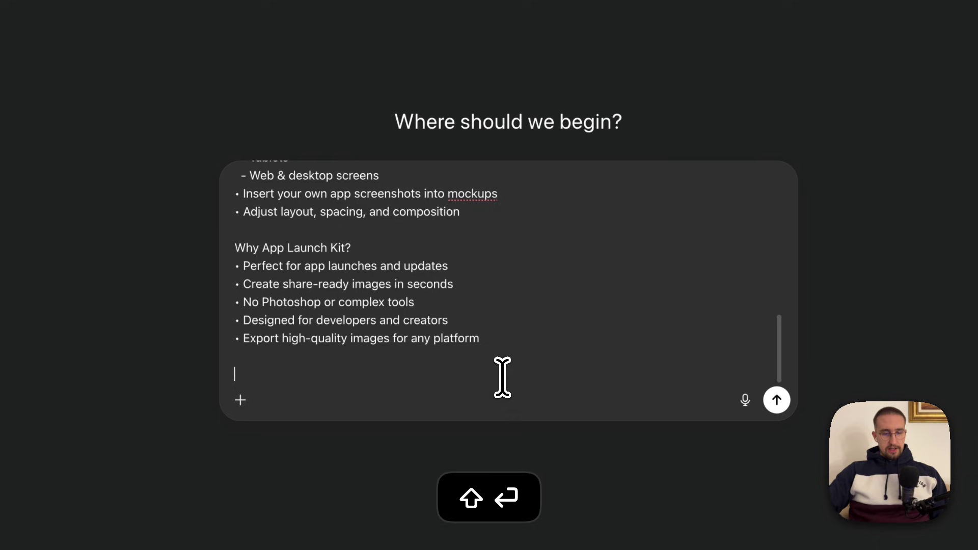
pyautogui.write('I')
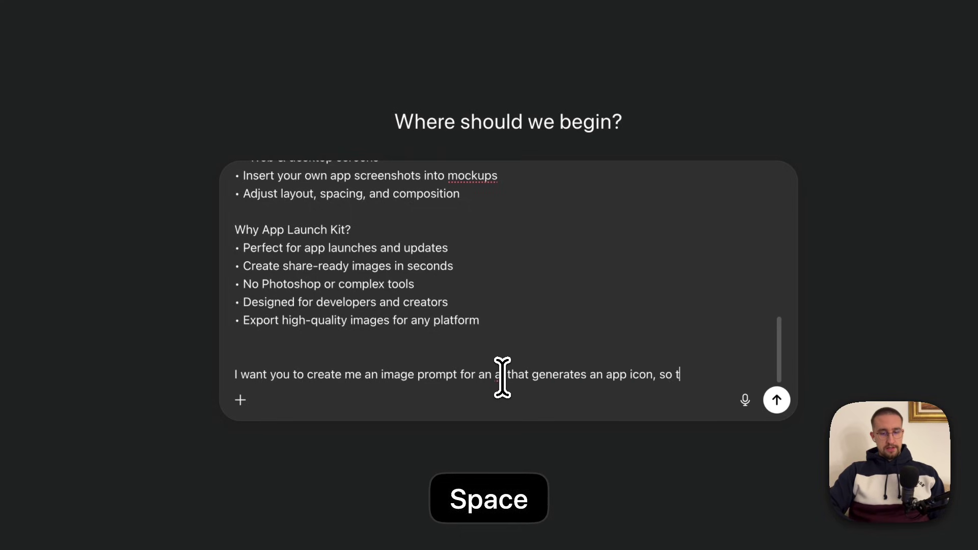
pyautogui.write('generate a beautiful and good looking app ic')
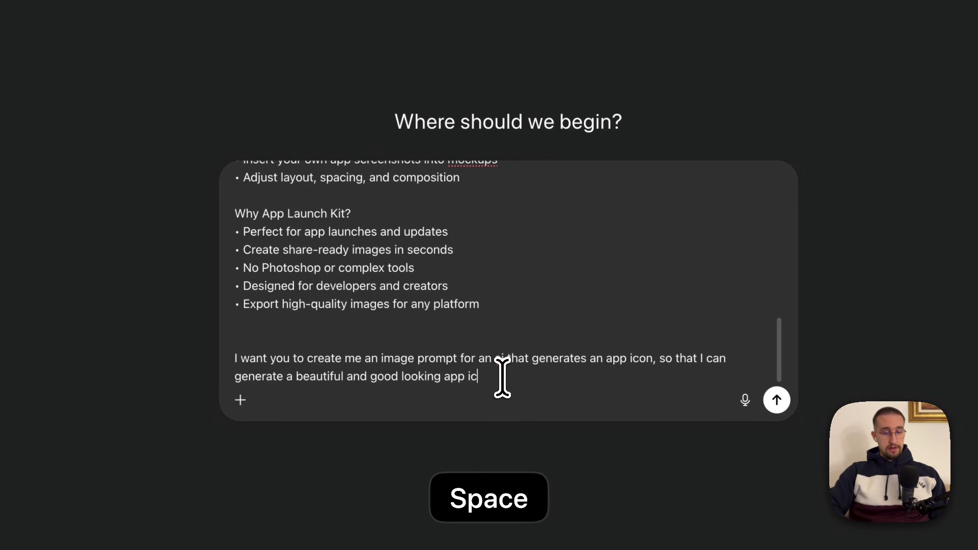
pyautogui.write('w project. Go.')
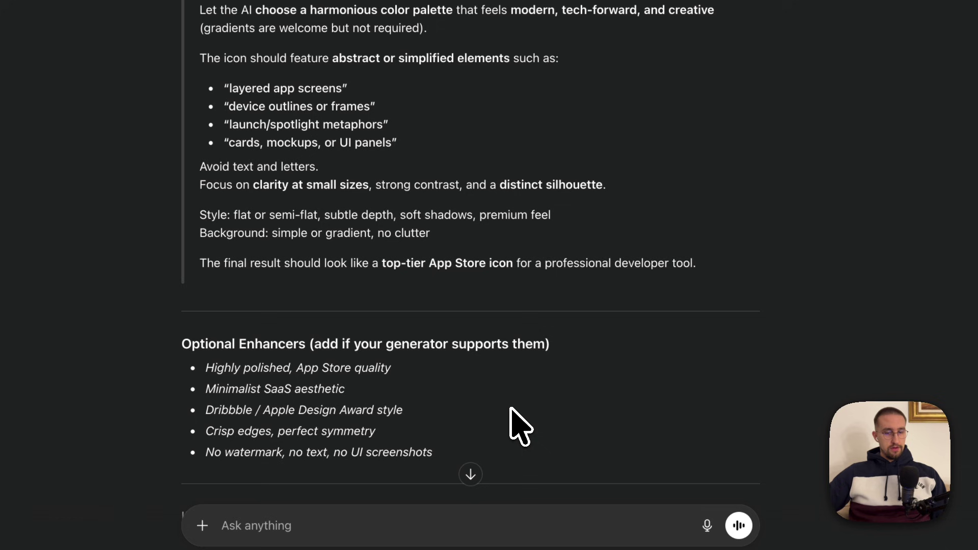
# Select and copy the App Icon Image Prompt text from ChatGPT's reply.
pyautogui.moveTo(694, 299); pyautogui.dragTo(279, 131)
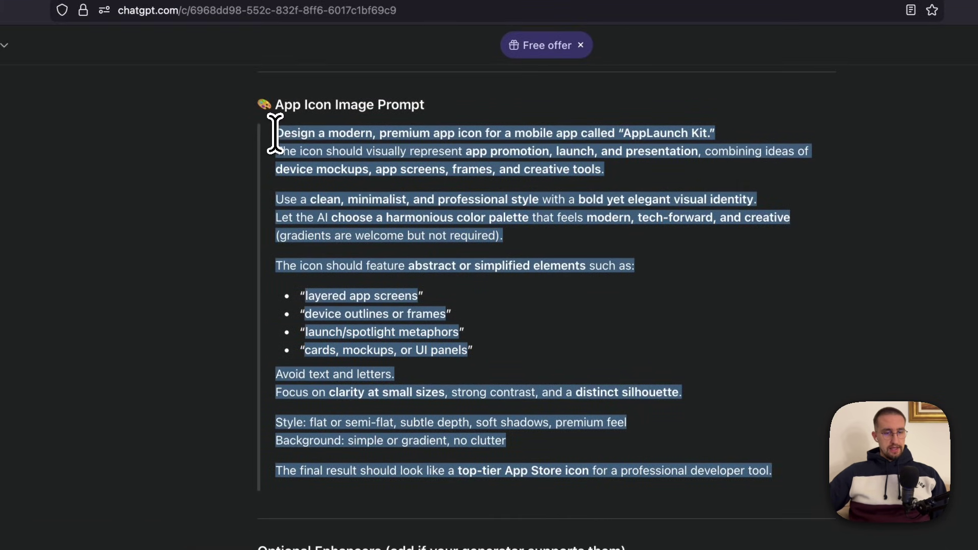
pyautogui.press('super+c')
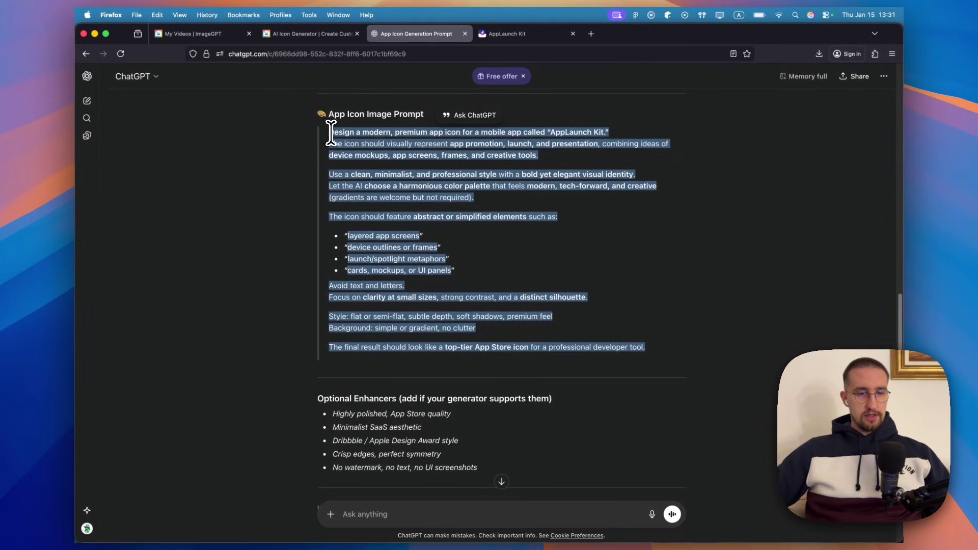
# Paste the copied AppLaunch Kit prompt into the AI Icon Generator's Describe Your Icon box.
pyautogui.moveTo(268, 30)
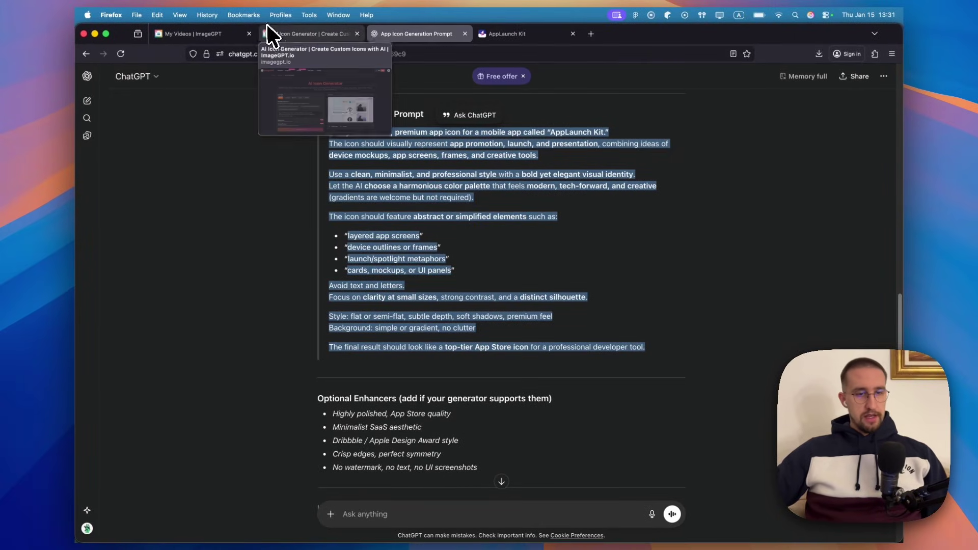
pyautogui.click(291, 36)
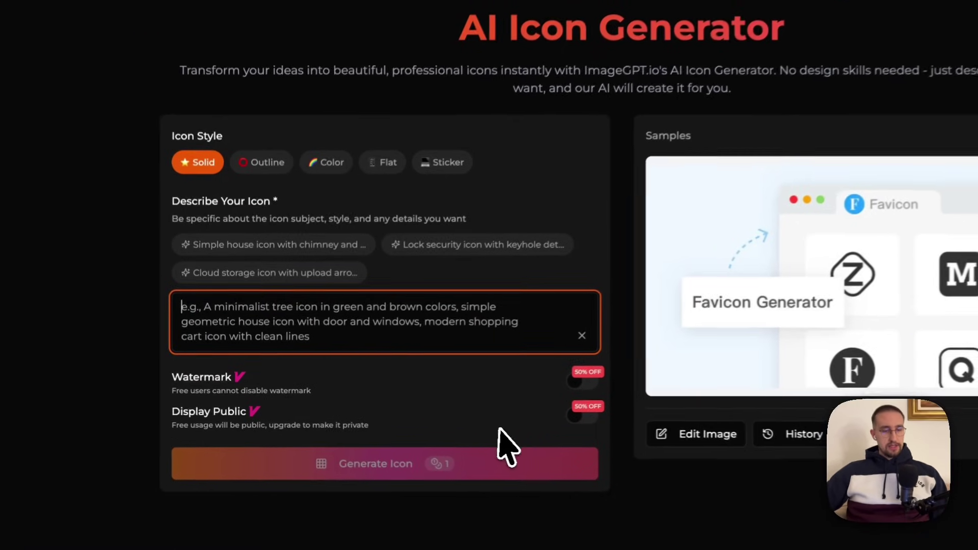
pyautogui.click(243, 348)
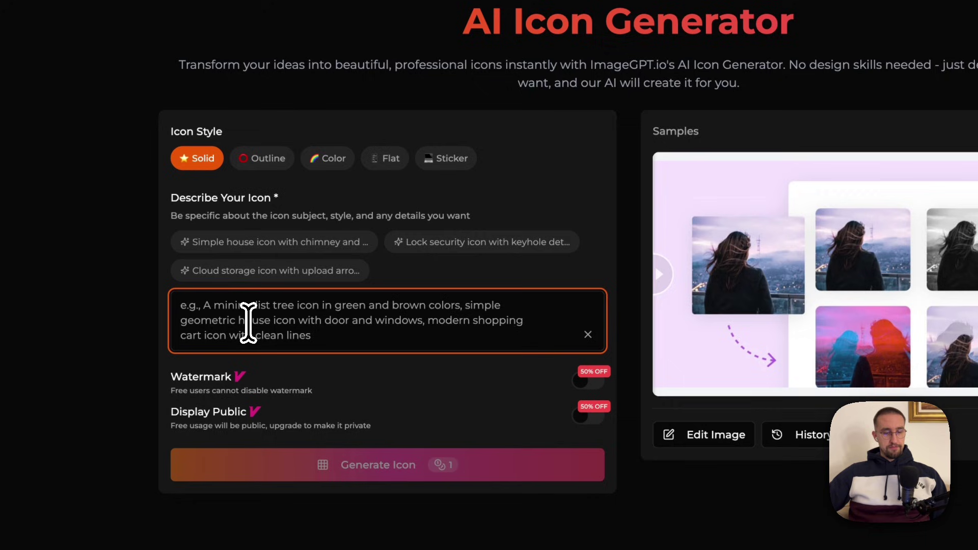
pyautogui.press('super+v')
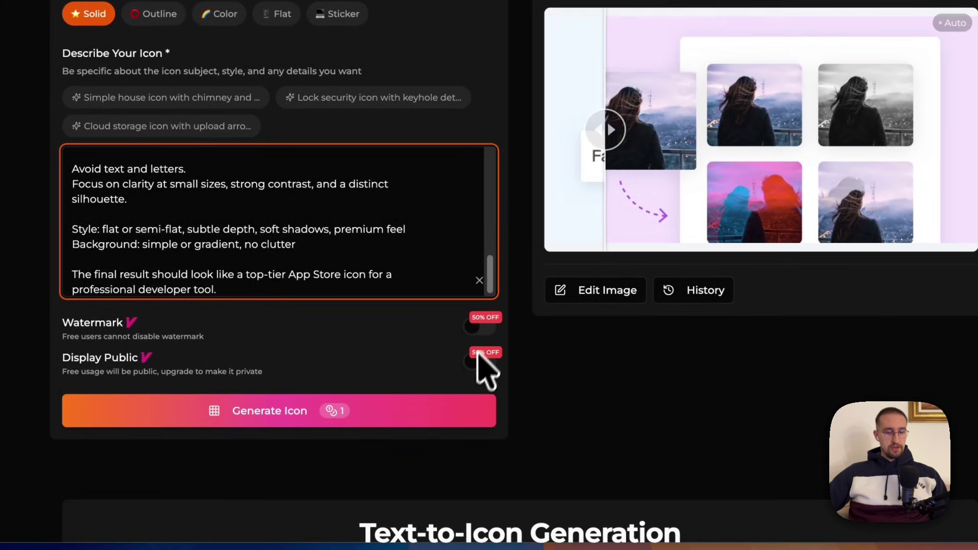
# Generate the icon, review both rocket icon results, then switch to Figma.
pyautogui.click(291, 407)
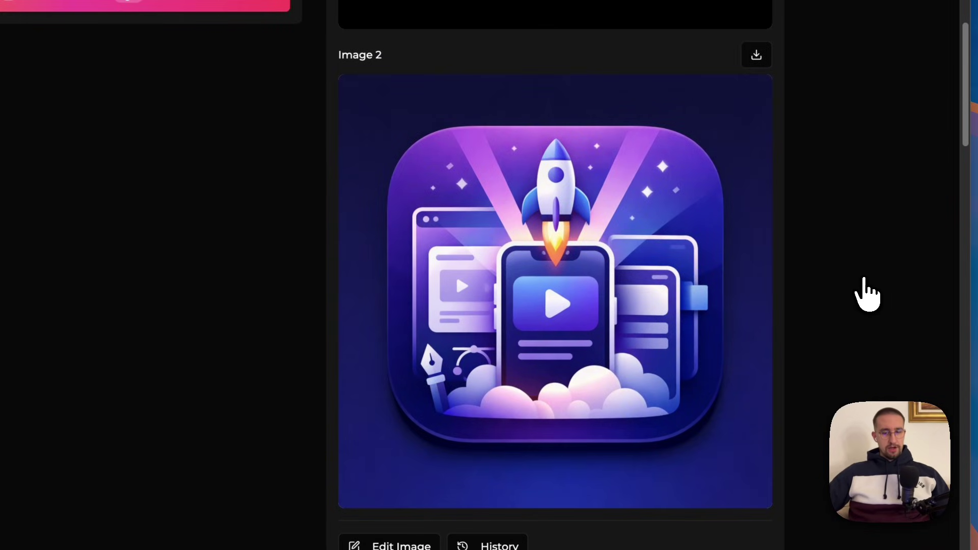
pyautogui.scroll(-1, 608, 382)
pyautogui.scroll(10, 607, 381)
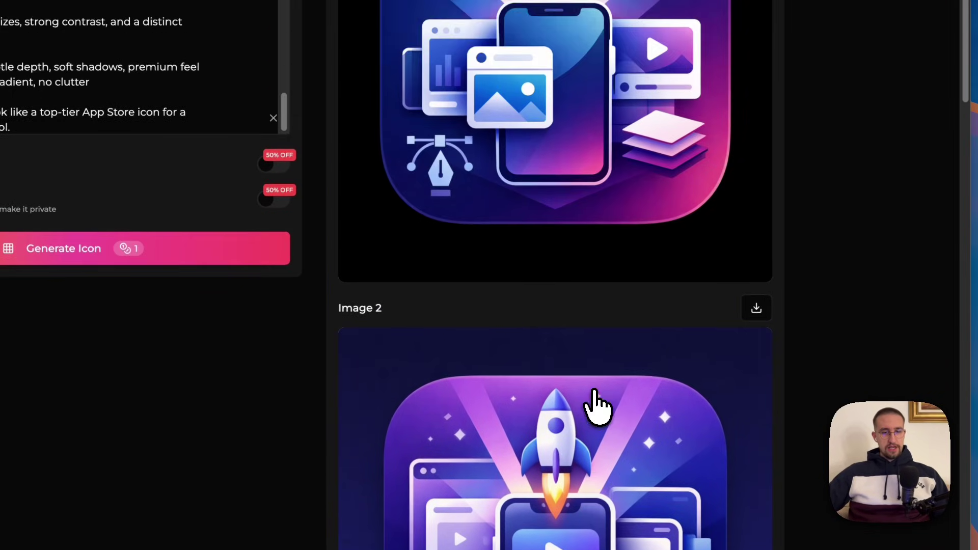
pyautogui.scroll(-5, 554, 275)
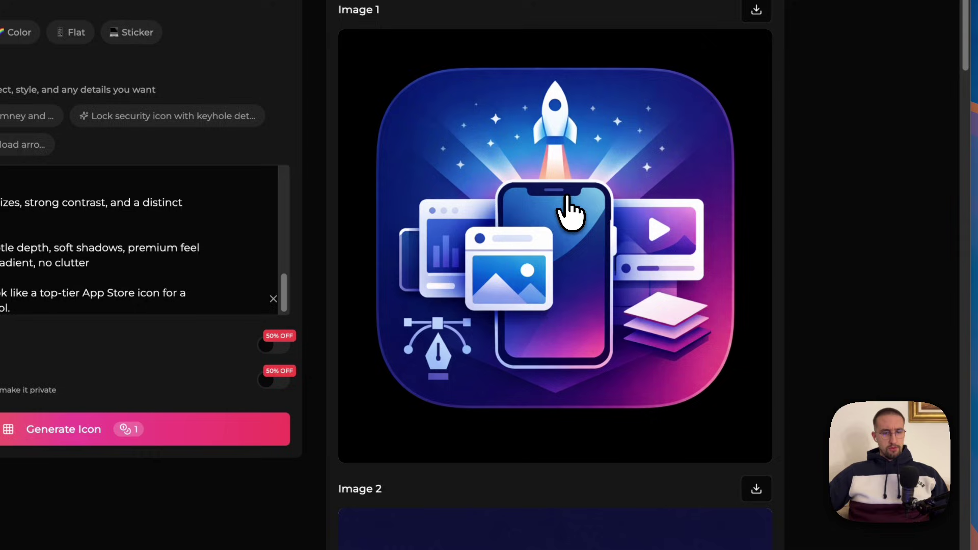
pyautogui.scroll(-2, 572, 229)
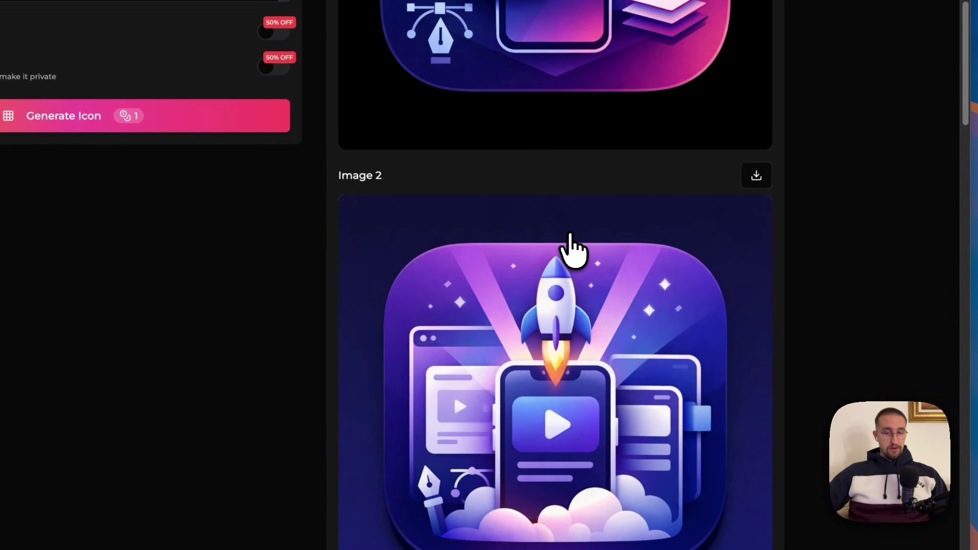
pyautogui.scroll(-2, 565, 467)
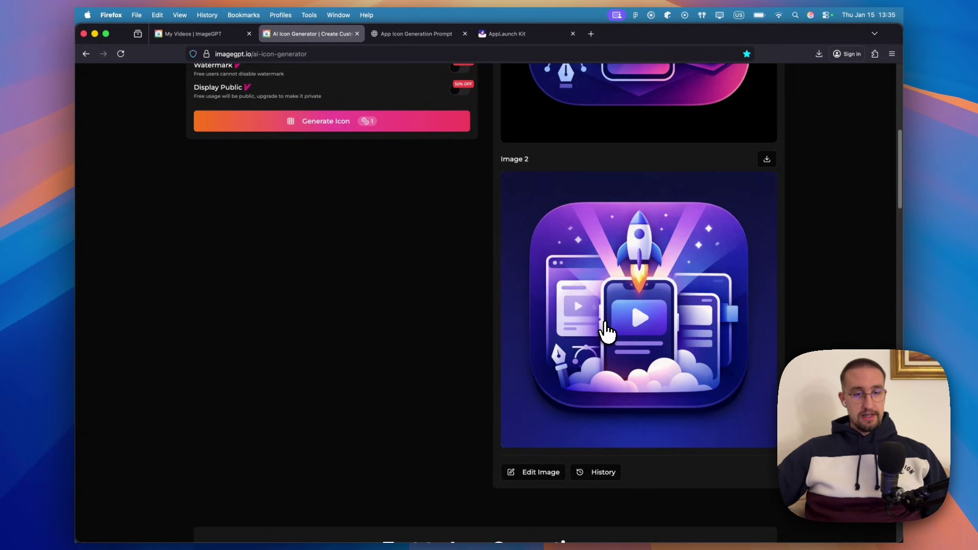
pyautogui.scroll(5, 607, 334)
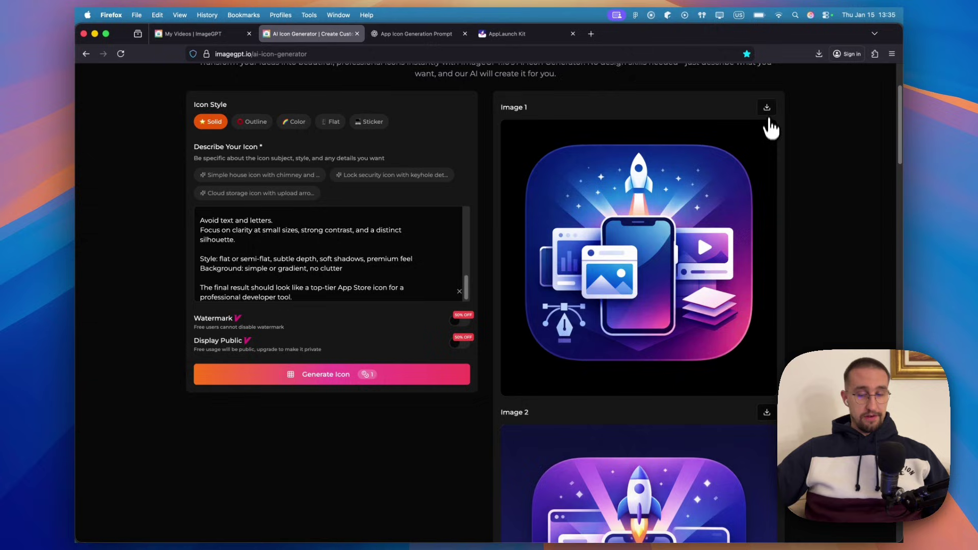
pyautogui.scroll(-4, 780, 179)
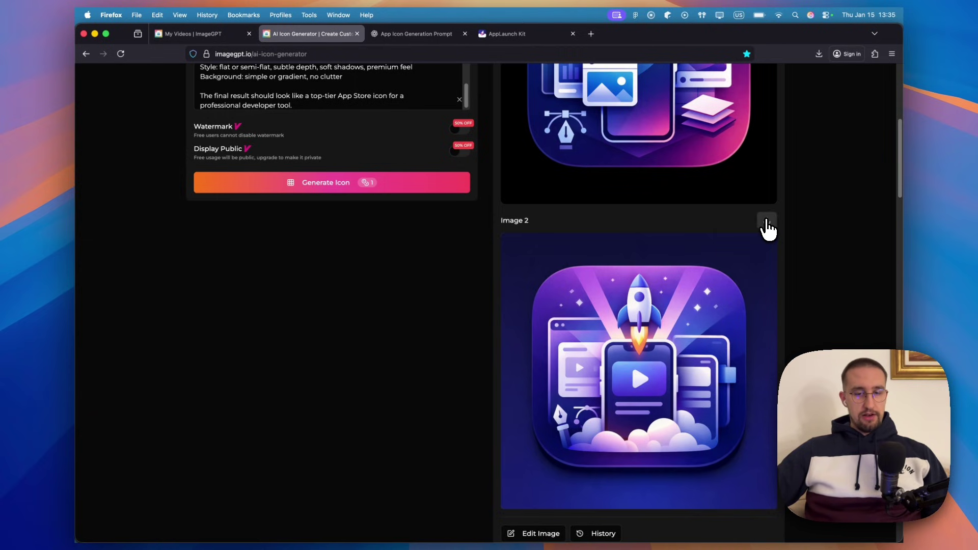
pyautogui.click(718, 523)
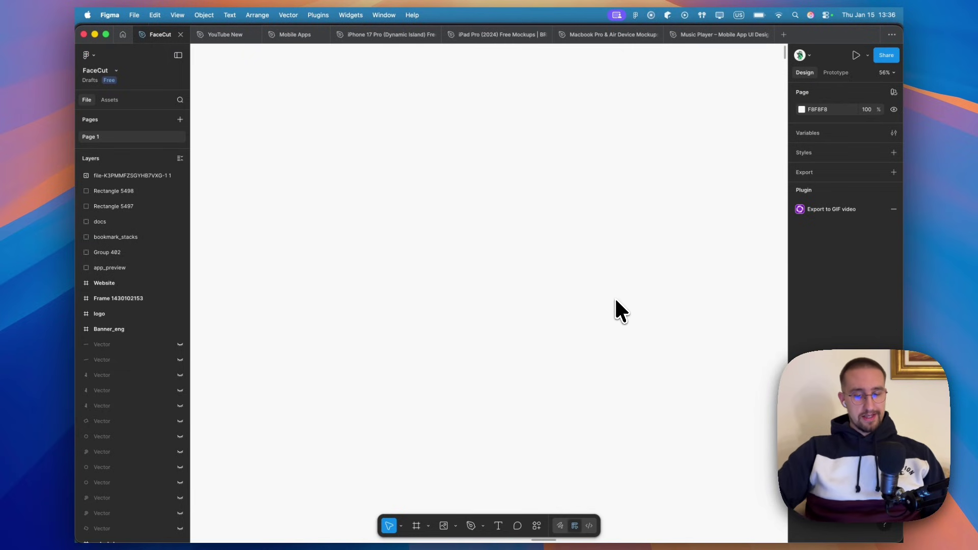
# Import the downloaded rocket icon PNG onto the FaceCut canvas as a 1024×1024 image.
pyautogui.press('super+shift+k')
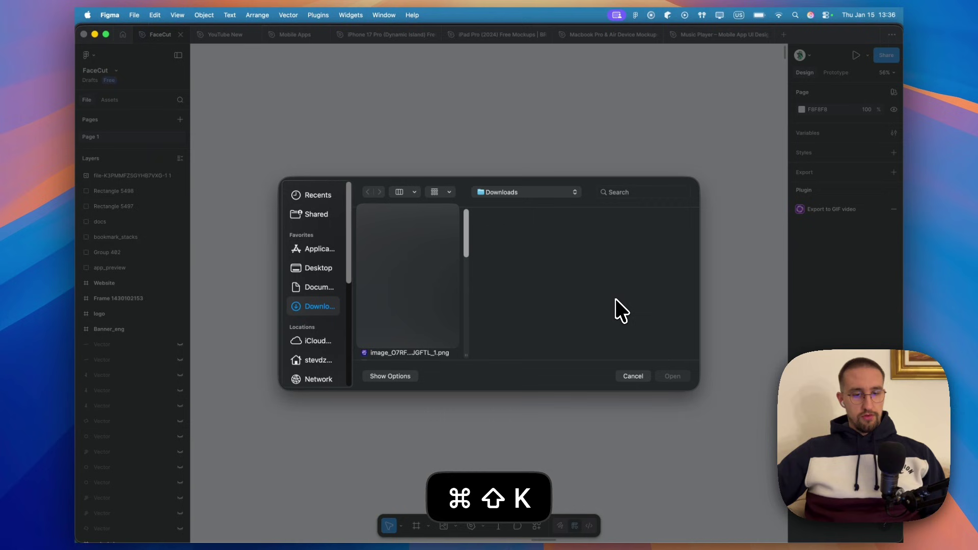
pyautogui.click(414, 352)
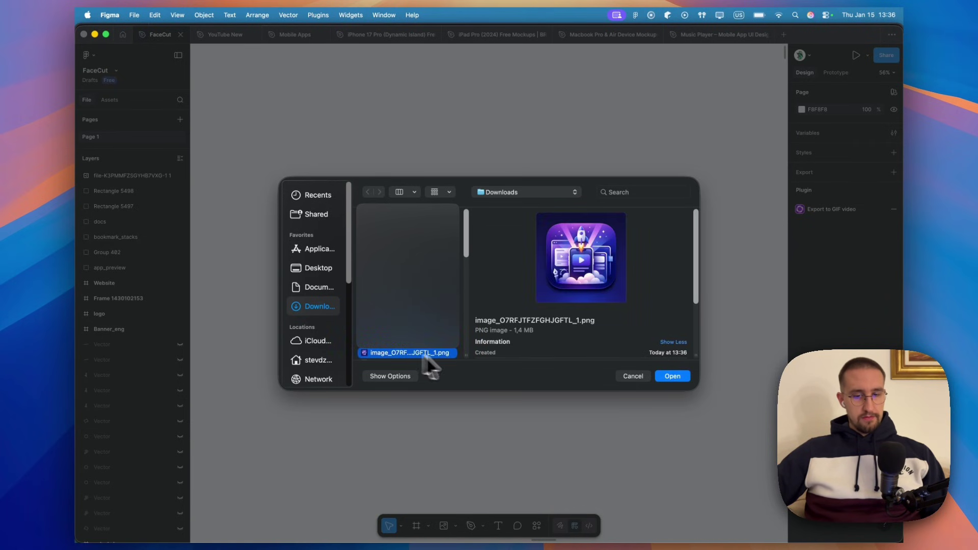
pyautogui.click(673, 376)
pyautogui.click(487, 184)
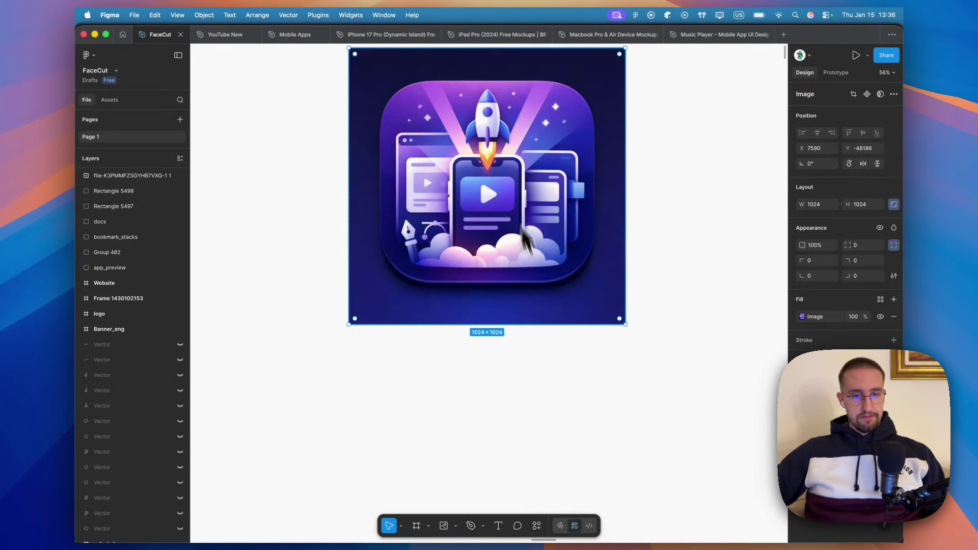
pyautogui.scroll(1, 508, 161)
pyautogui.scroll(15, 508, 162)
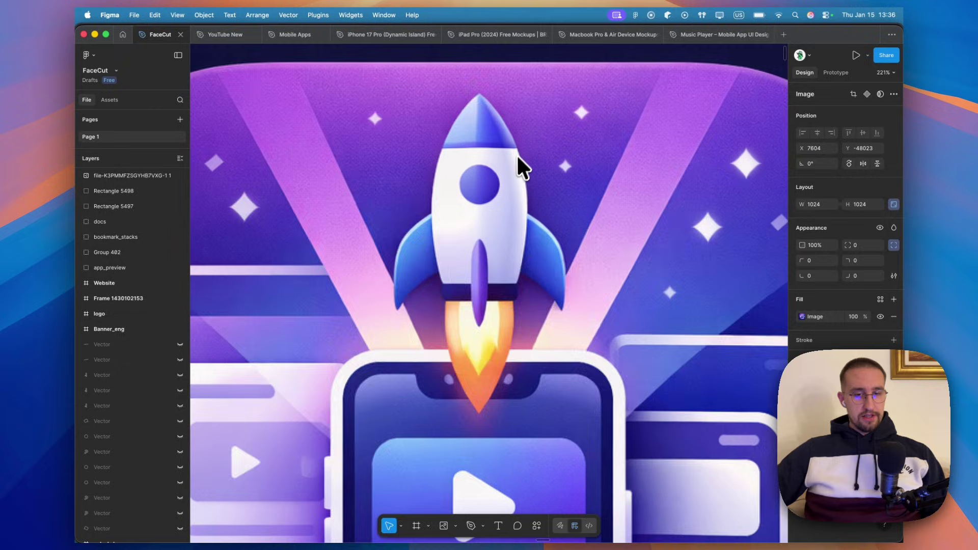
pyautogui.scroll(-5, 555, 321)
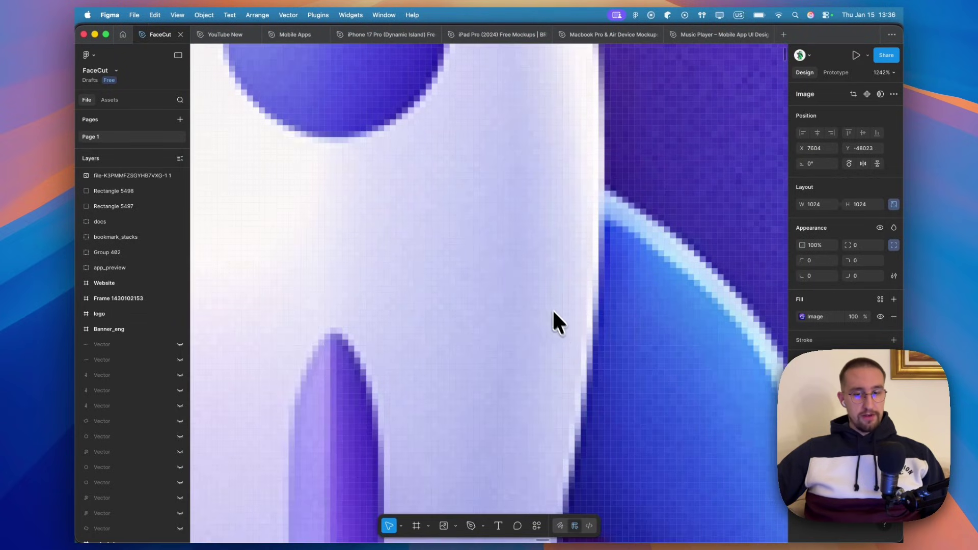
pyautogui.scroll(-4, 612, 306)
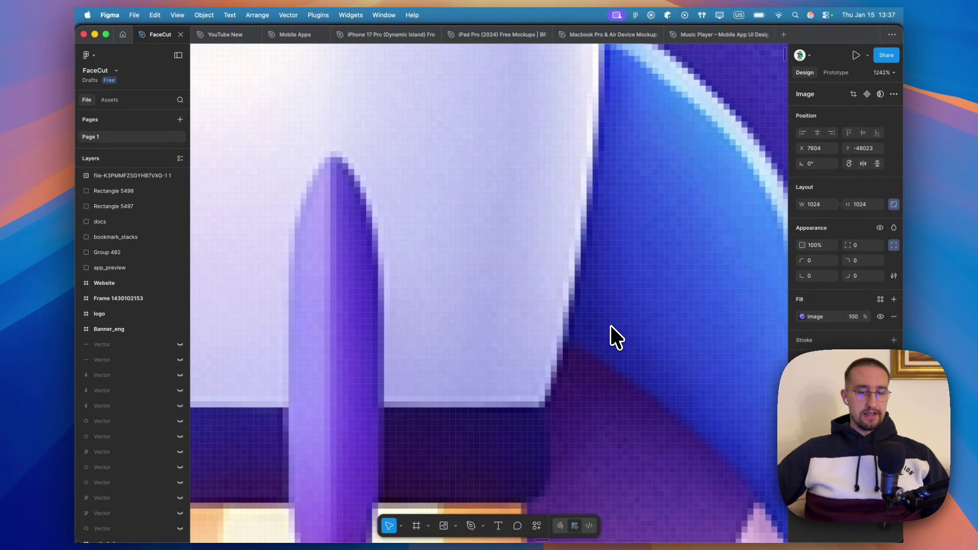
pyautogui.scroll(-6, 611, 325)
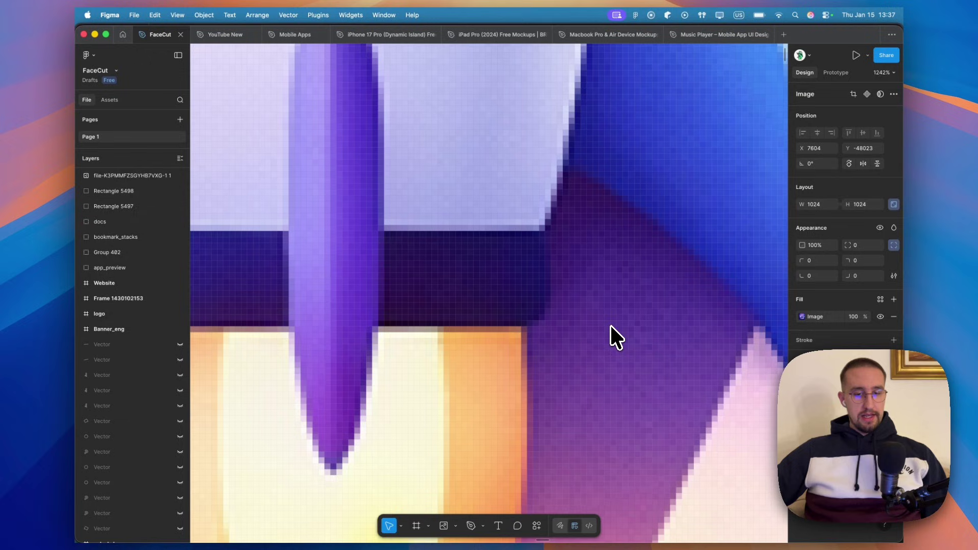
pyautogui.scroll(-15, 611, 325)
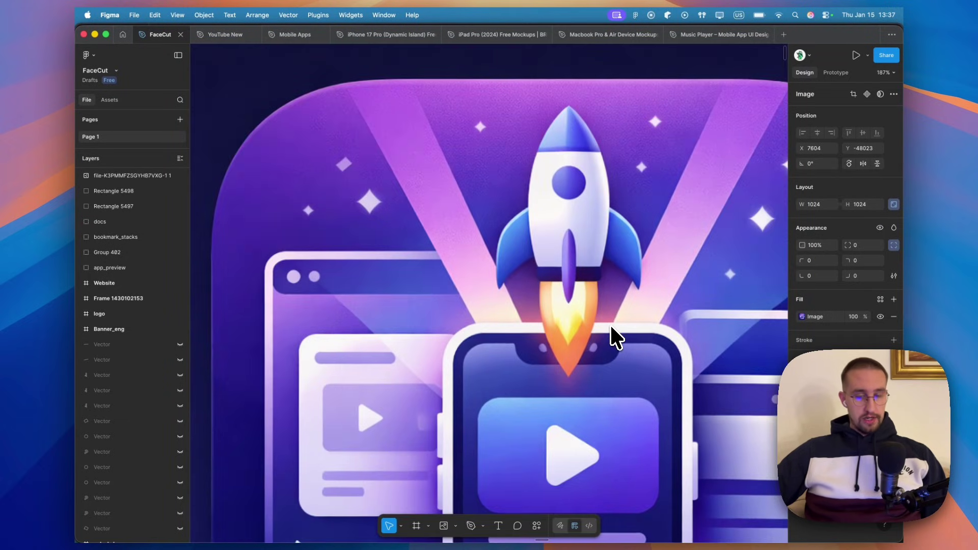
pyautogui.scroll(-5, 610, 325)
pyautogui.hscroll(3, 611, 325)
pyautogui.scroll(-2, 608, 324)
pyautogui.hscroll(-4, 608, 323)
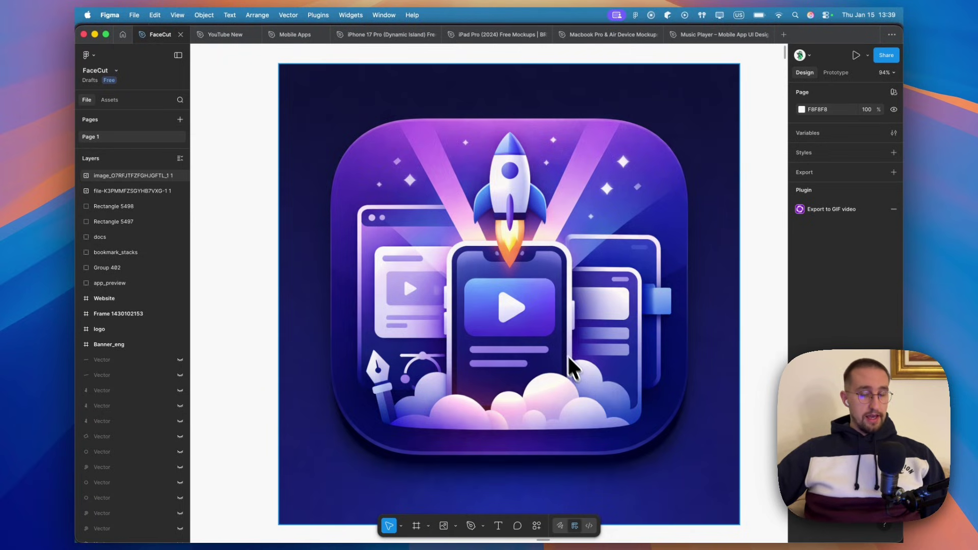
pyautogui.scroll(-6, 569, 357)
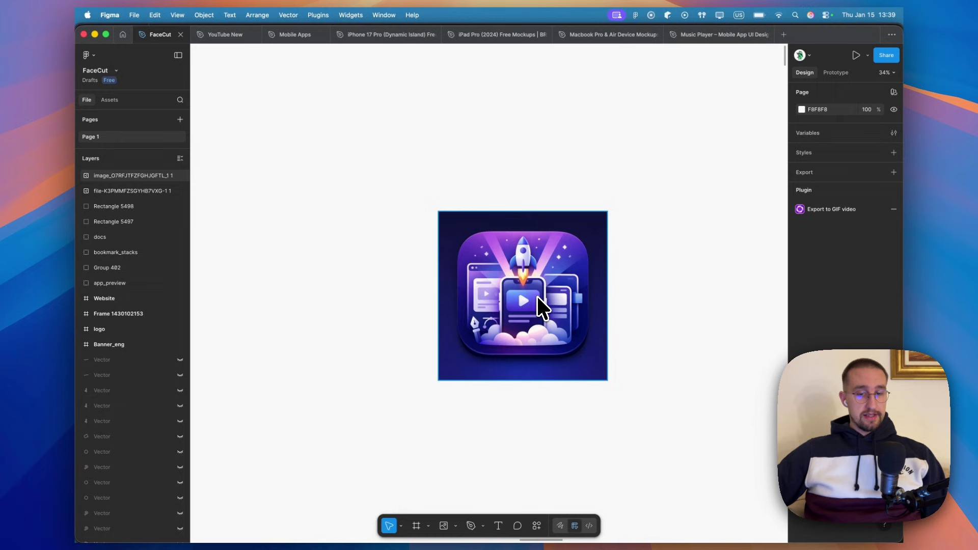
pyautogui.hscroll(10, 535, 338)
pyautogui.hscroll(-5, 531, 338)
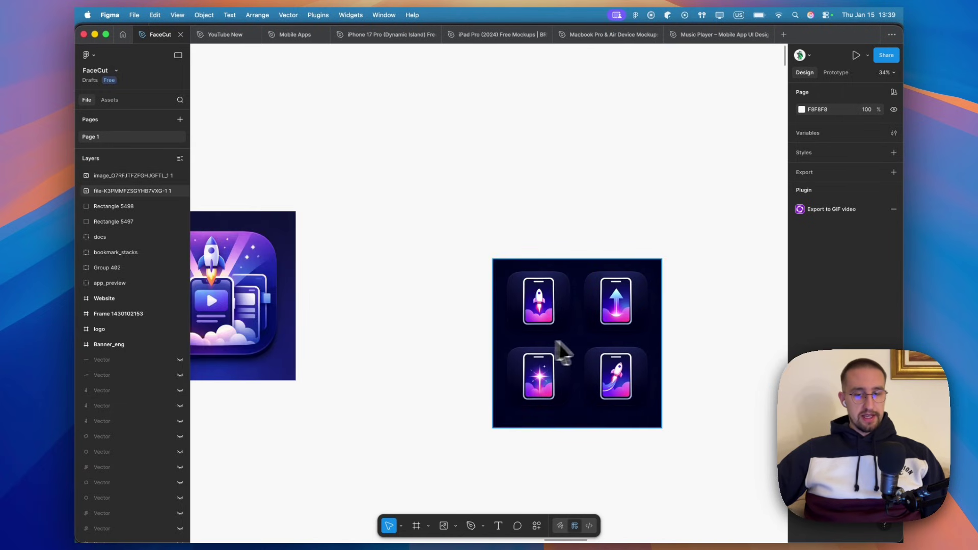
pyautogui.scroll(5, 557, 349)
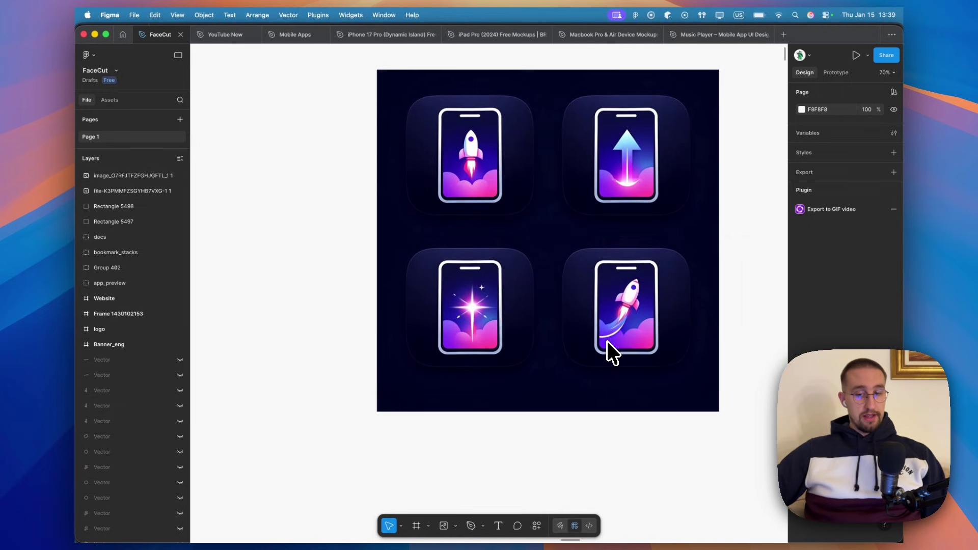
pyautogui.scroll(3, 631, 313)
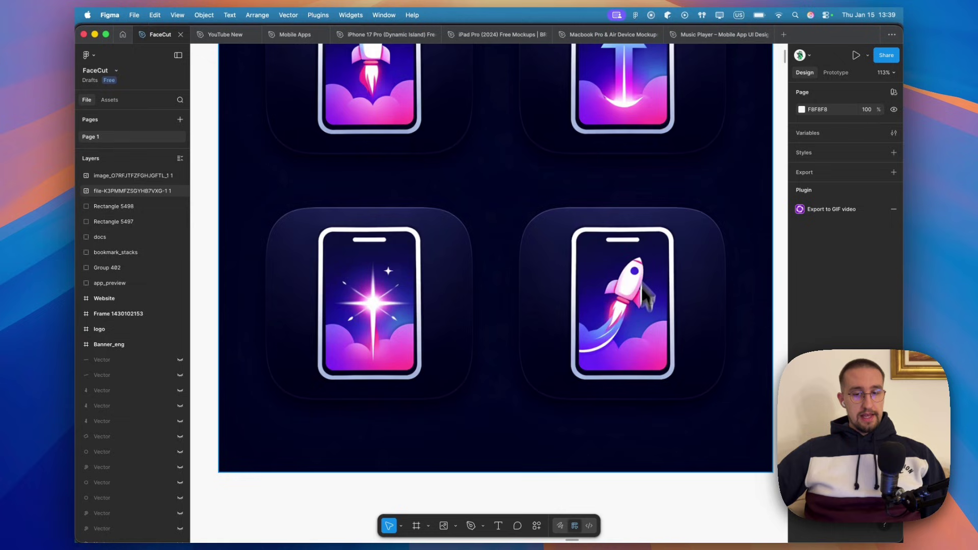
pyautogui.scroll(5, 641, 322)
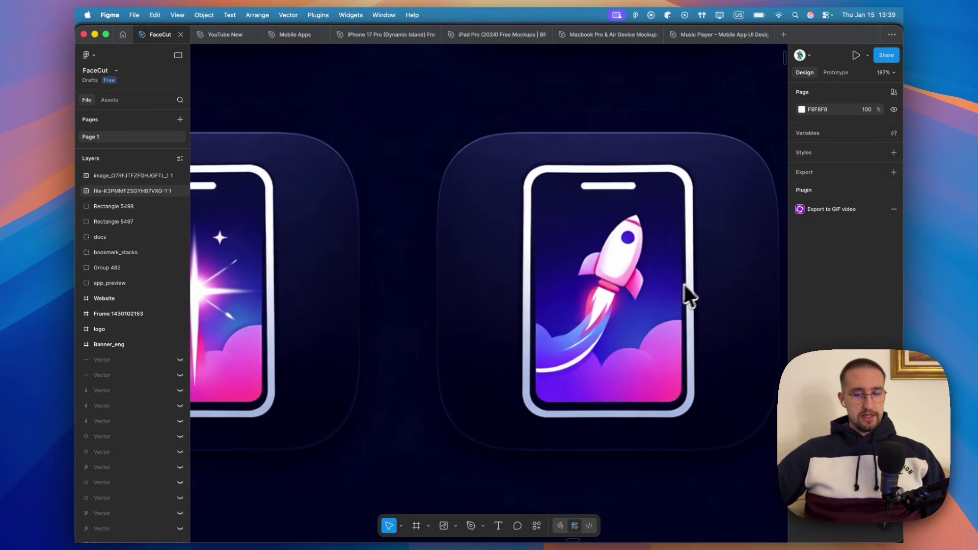
pyautogui.scroll(2, 684, 286)
pyautogui.scroll(4, 631, 374)
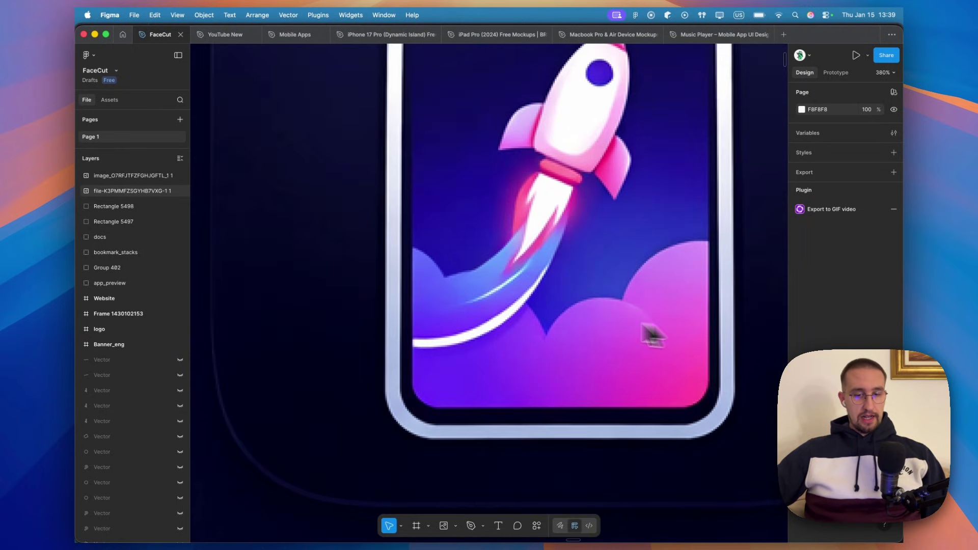
pyautogui.scroll(-10, 552, 369)
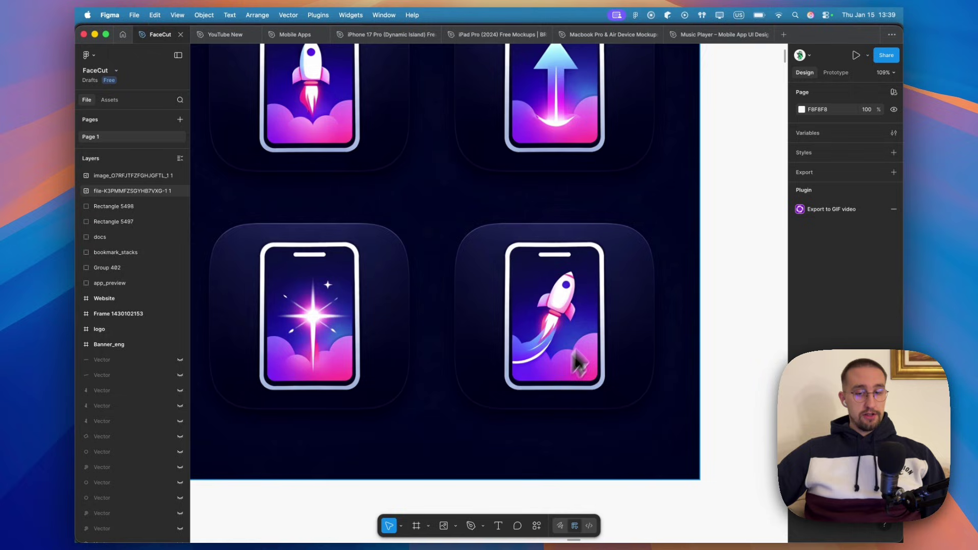
pyautogui.scroll(-5, 568, 377)
pyautogui.hscroll(8, 568, 377)
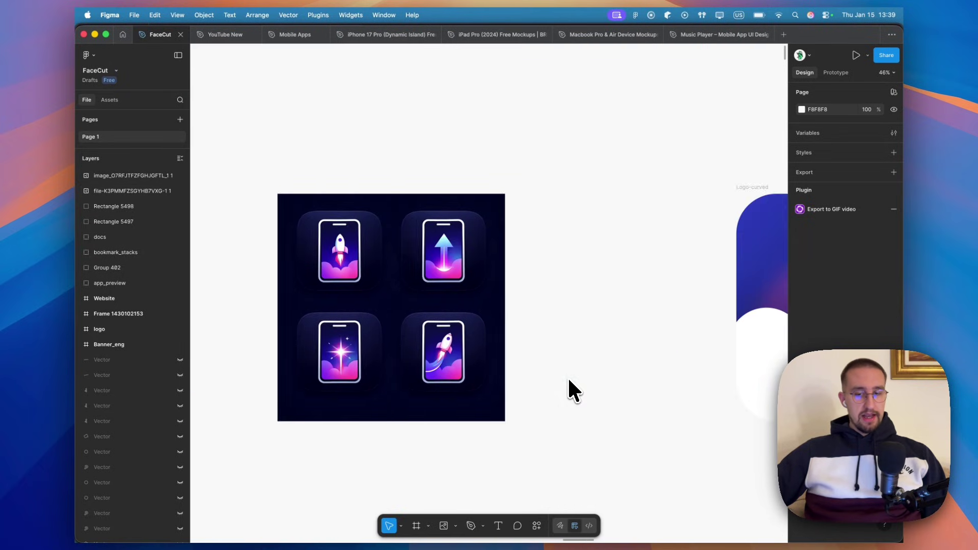
pyautogui.scroll(3, 388, 320)
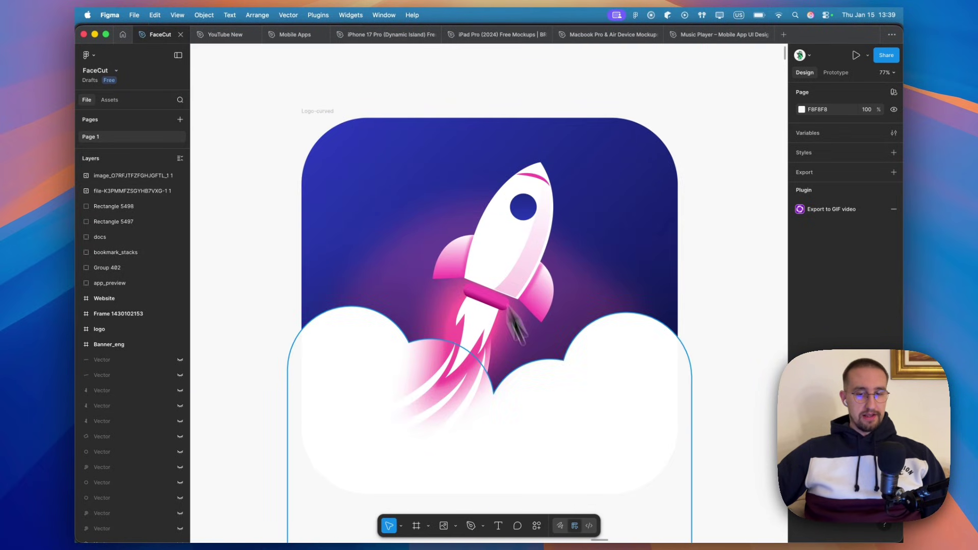
pyautogui.scroll(-4, 666, 311)
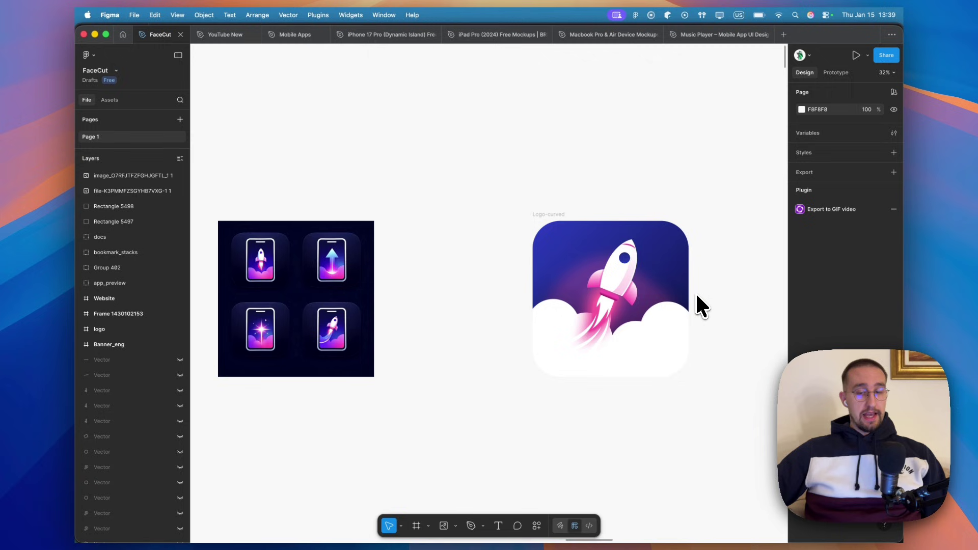
pyautogui.hscroll(-1, 696, 295)
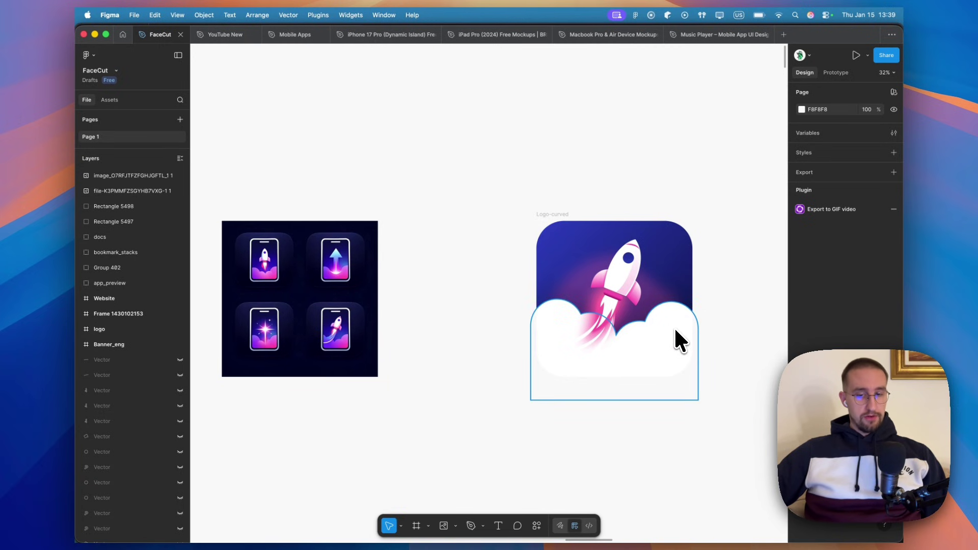
pyautogui.hscroll(10, 674, 326)
pyautogui.scroll(3, 674, 332)
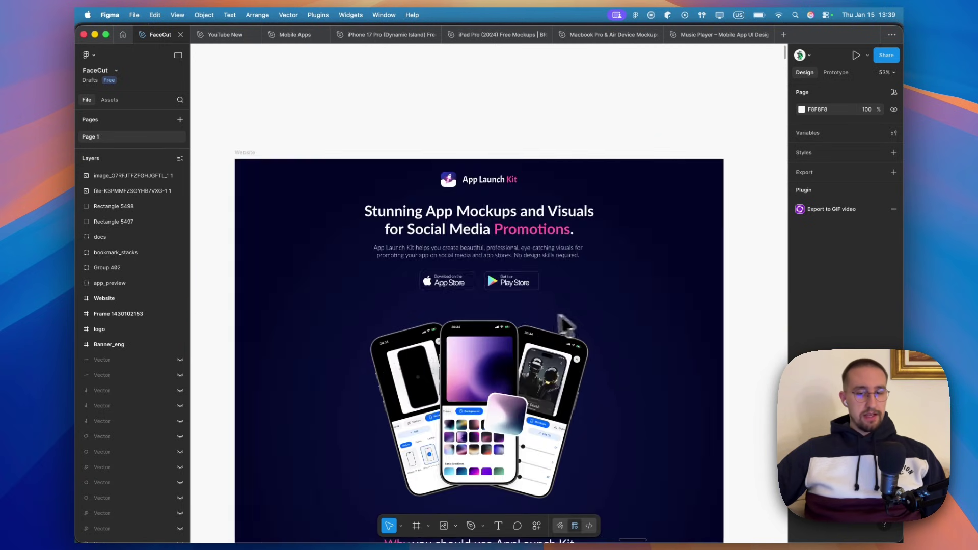
pyautogui.scroll(3, 528, 313)
pyautogui.scroll(-5, 622, 306)
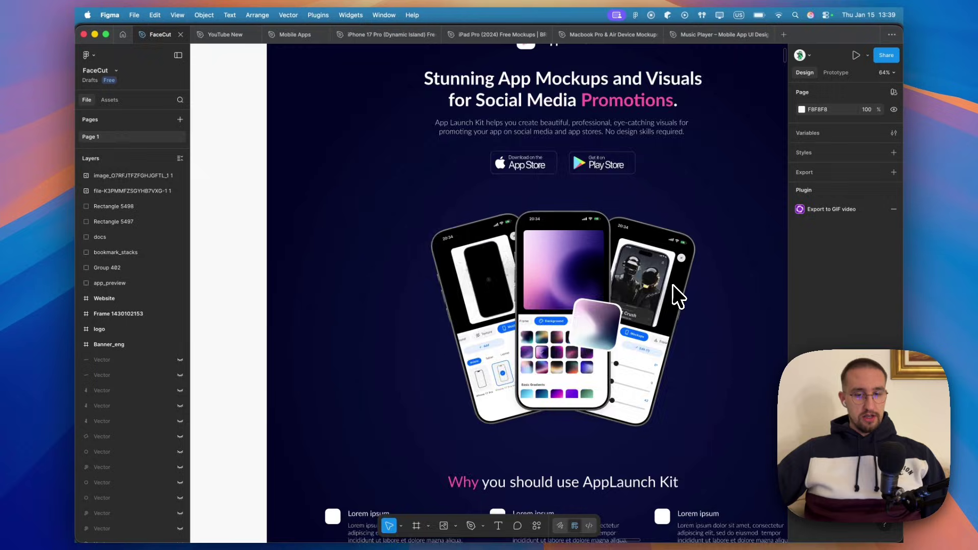
pyautogui.scroll(10, 673, 311)
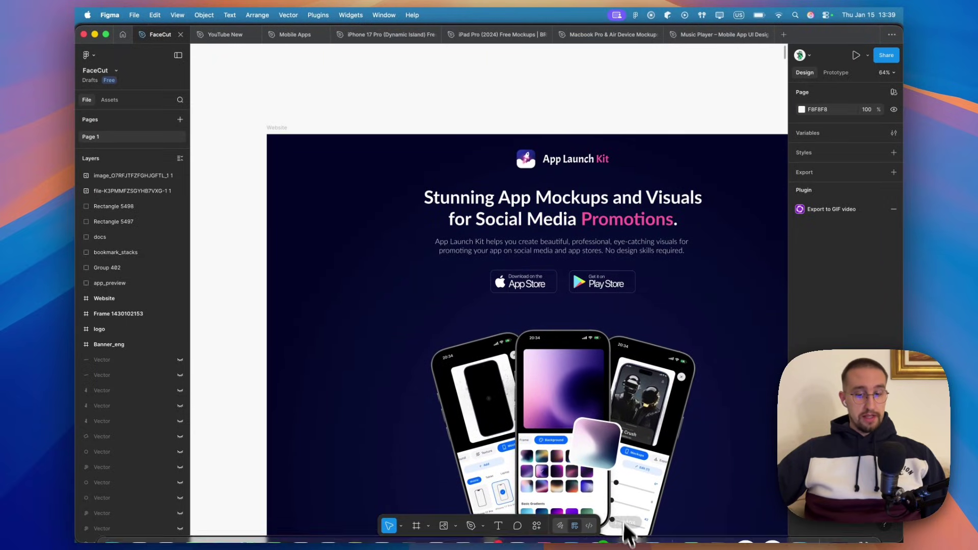
# Bring up the App Launch Kit tab in Firefox and scroll through its homepage features.
pyautogui.click(627, 527)
pyautogui.click(515, 34)
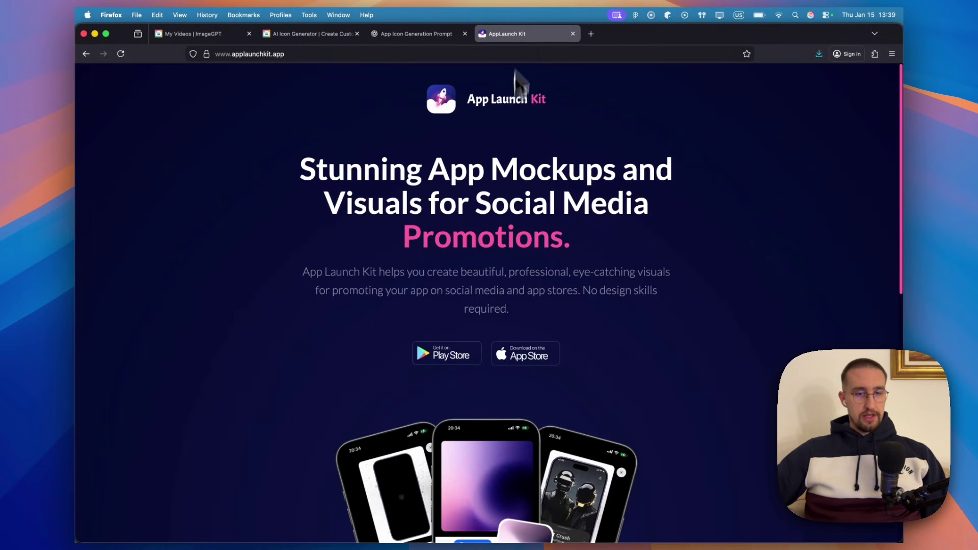
pyautogui.scroll(-10, 601, 345)
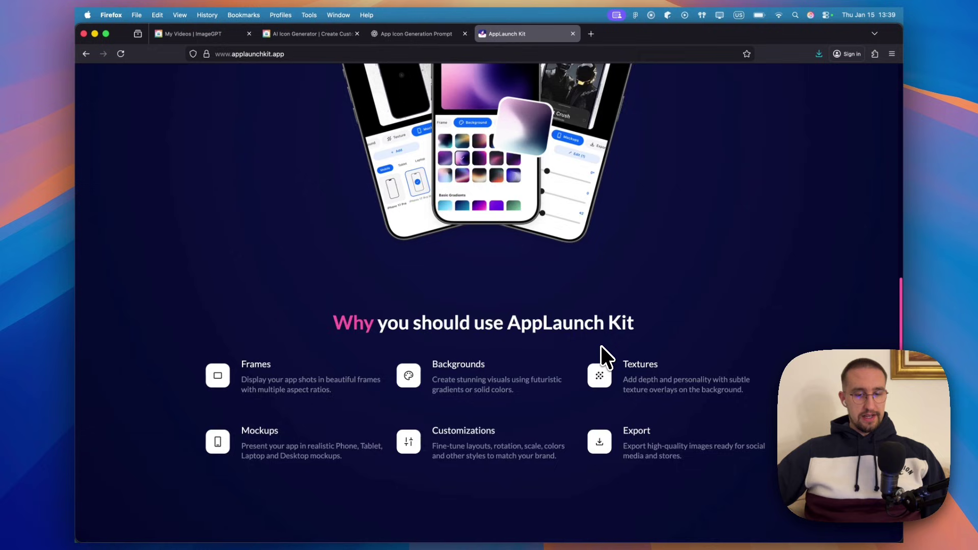
pyautogui.scroll(10, 601, 352)
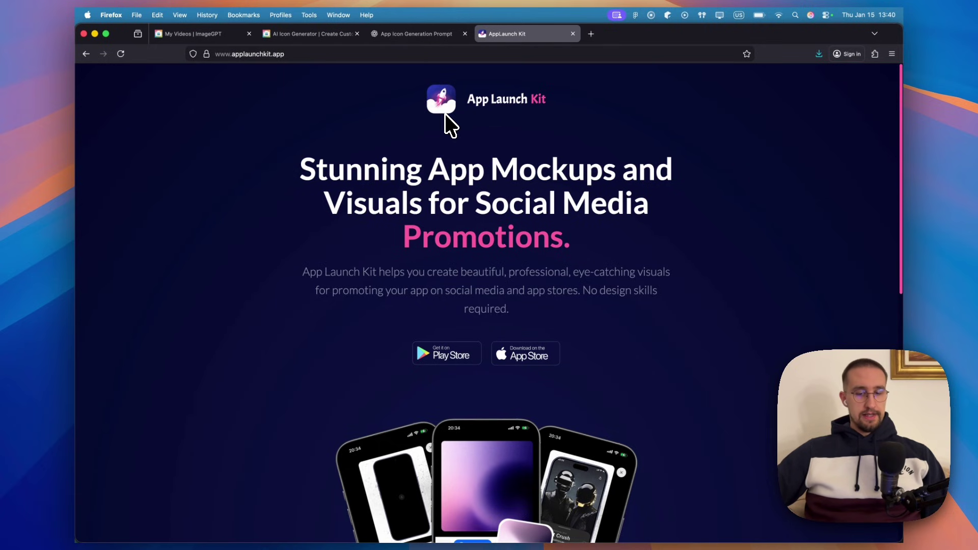
# Return to the FaceCut file in Figma and pan around the canvas.
pyautogui.moveTo(632, 545)
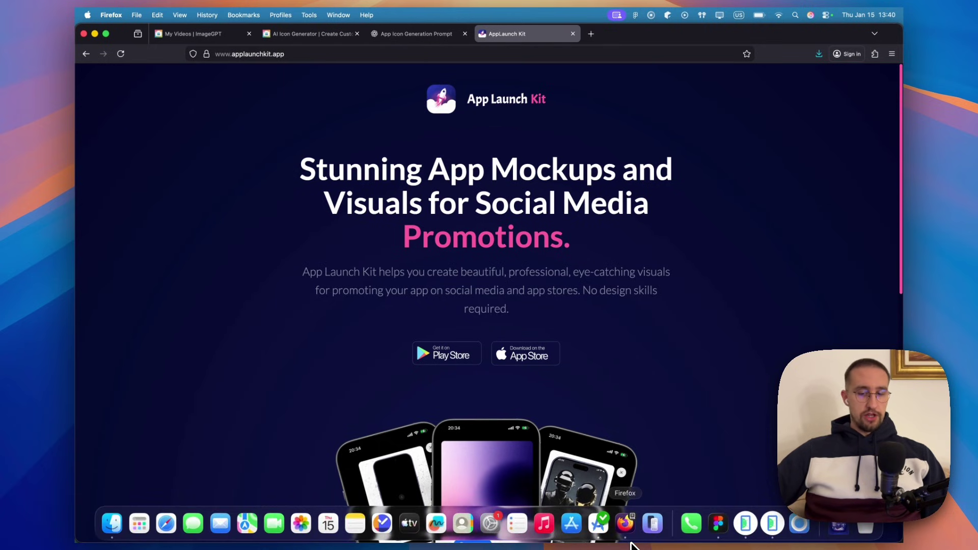
pyautogui.click(726, 539)
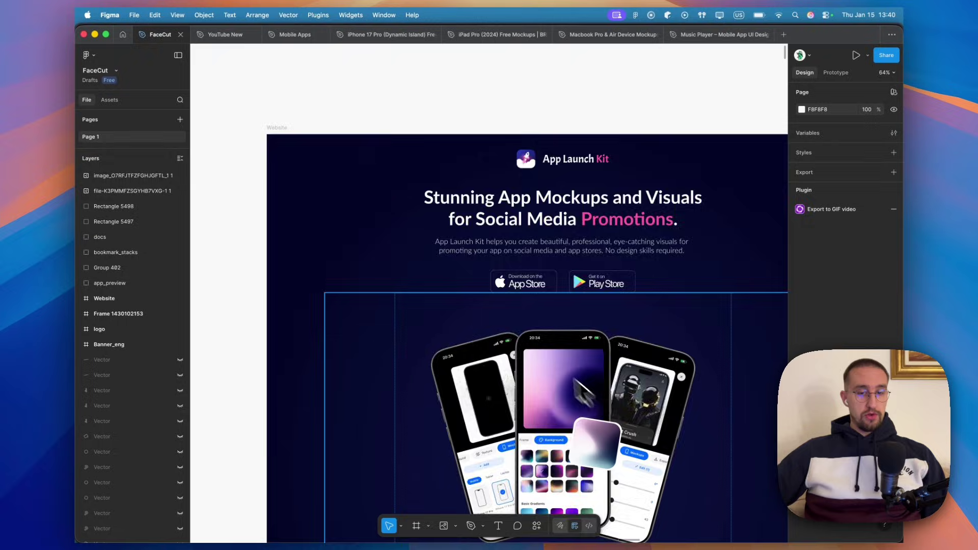
pyautogui.hscroll(-15, 528, 347)
pyautogui.hscroll(3, 527, 346)
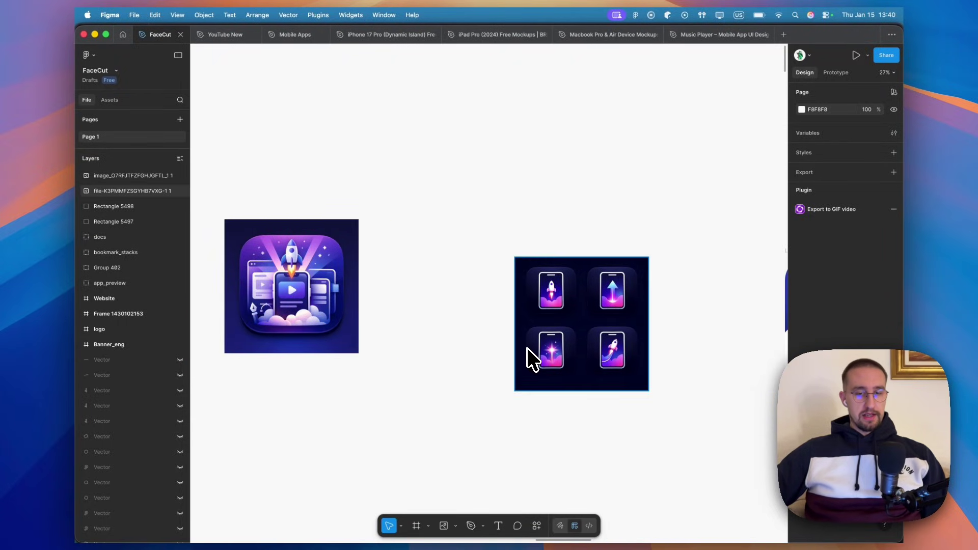
pyautogui.hscroll(2, 524, 348)
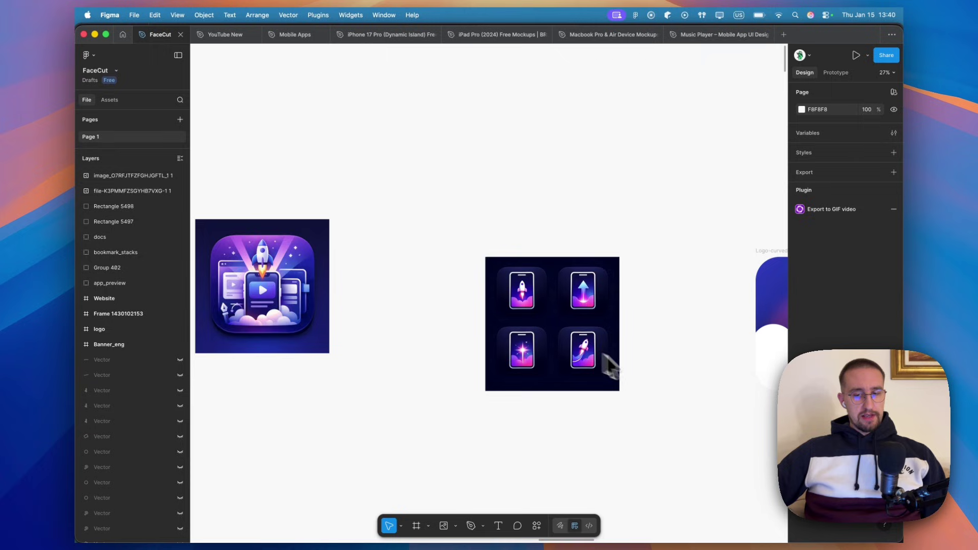
pyautogui.hscroll(10, 614, 352)
pyautogui.scroll(10, 682, 298)
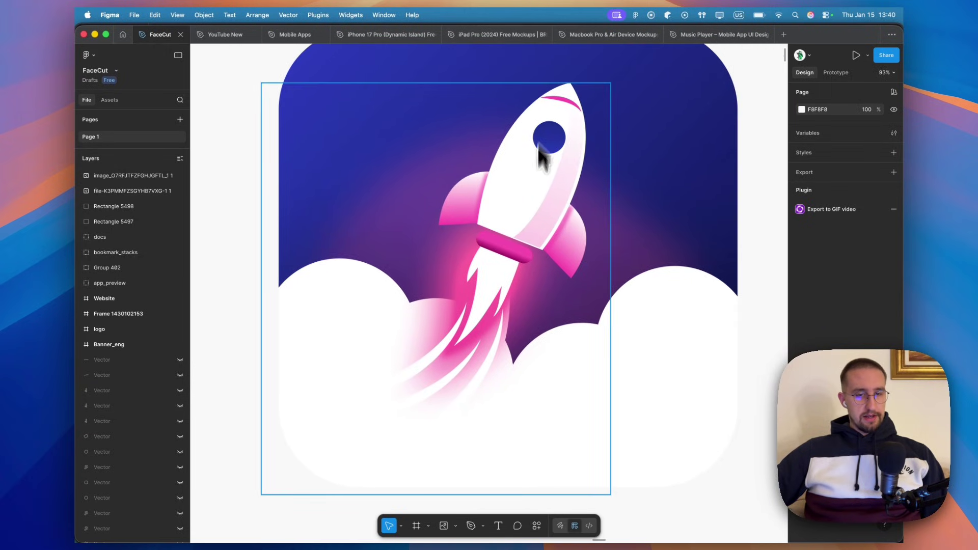
pyautogui.scroll(3, 544, 153)
pyautogui.scroll(-10, 545, 275)
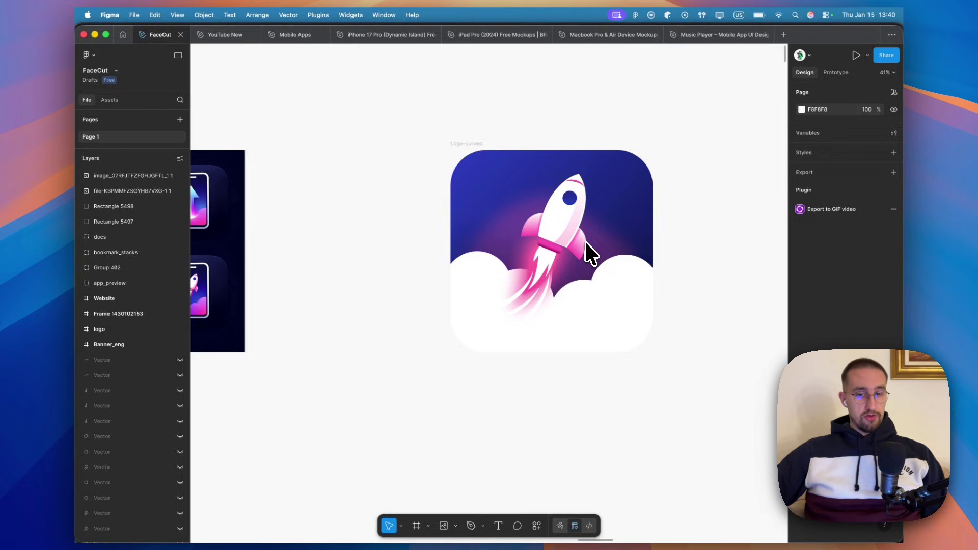
pyautogui.hscroll(-8, 586, 250)
pyautogui.hscroll(-4, 510, 234)
pyautogui.scroll(7, 422, 217)
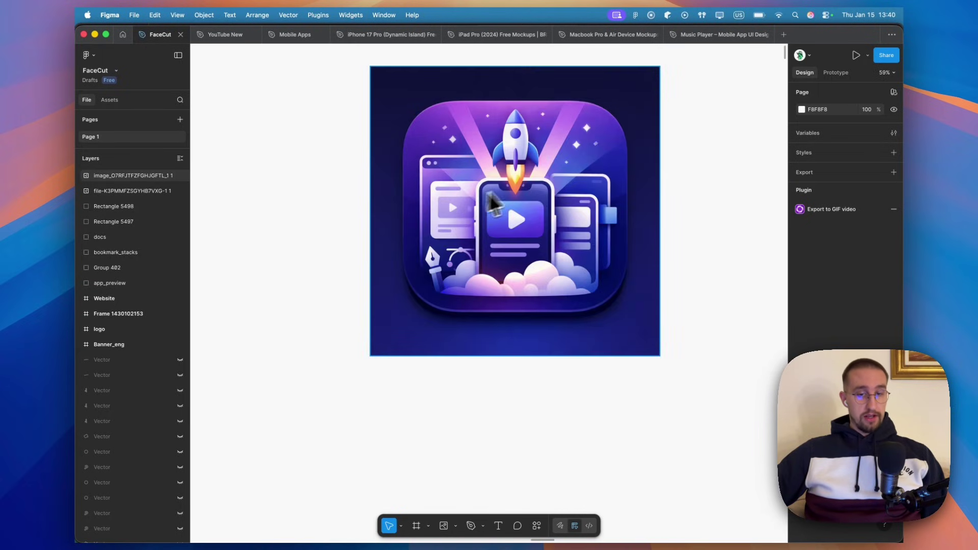
# Select the icon-grid image, zoom to it, then zoom into the bottom-right rocket icon.
pyautogui.press('Tab')
pyautogui.hotkey('shift', '2')
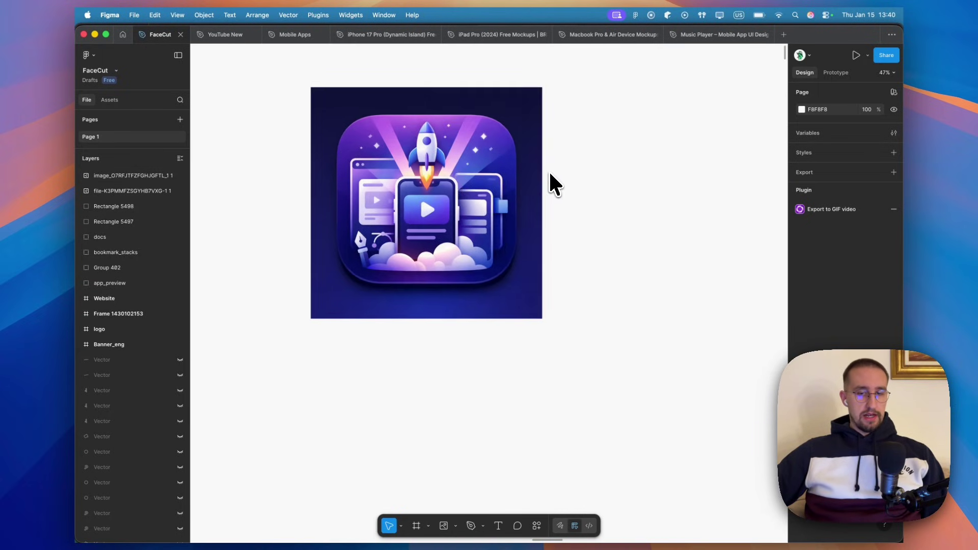
pyautogui.scroll(15, 569, 265)
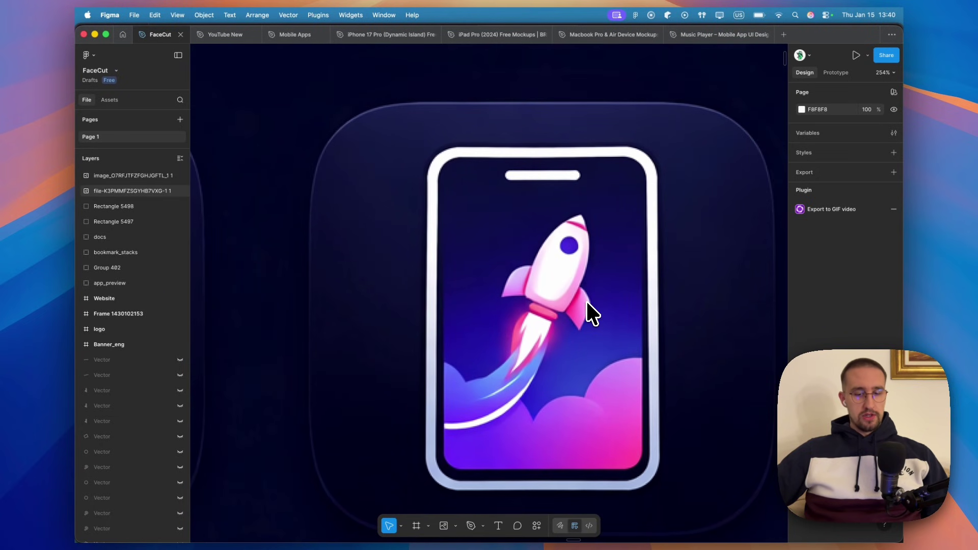
pyautogui.scroll(5, 585, 305)
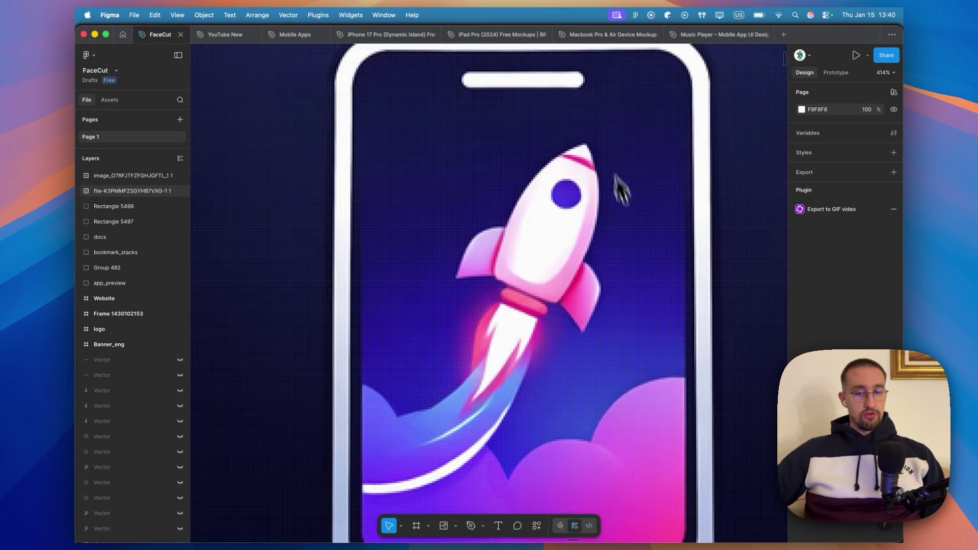
pyautogui.scroll(-3, 566, 240)
pyautogui.scroll(3, 558, 242)
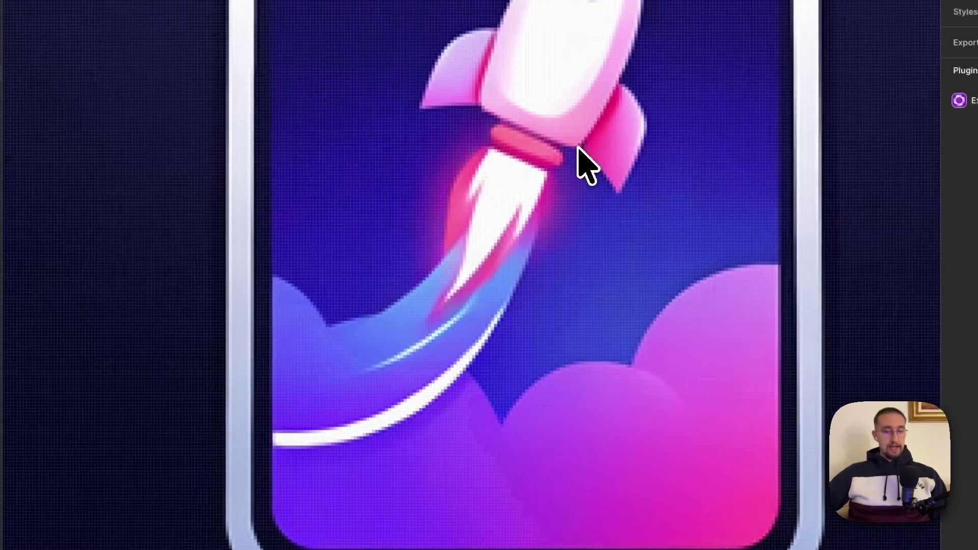
pyautogui.scroll(2, 548, 258)
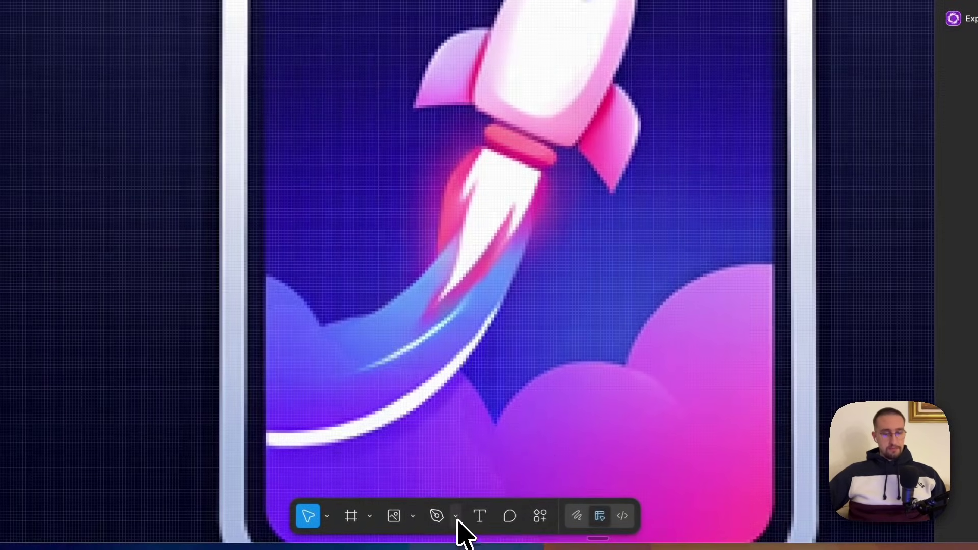
# With the Pen tool, trace from the rocket's nose tip down its curved left side.
pyautogui.click(456, 516)
pyautogui.click(498, 469)
pyautogui.scroll(5, 546, 136)
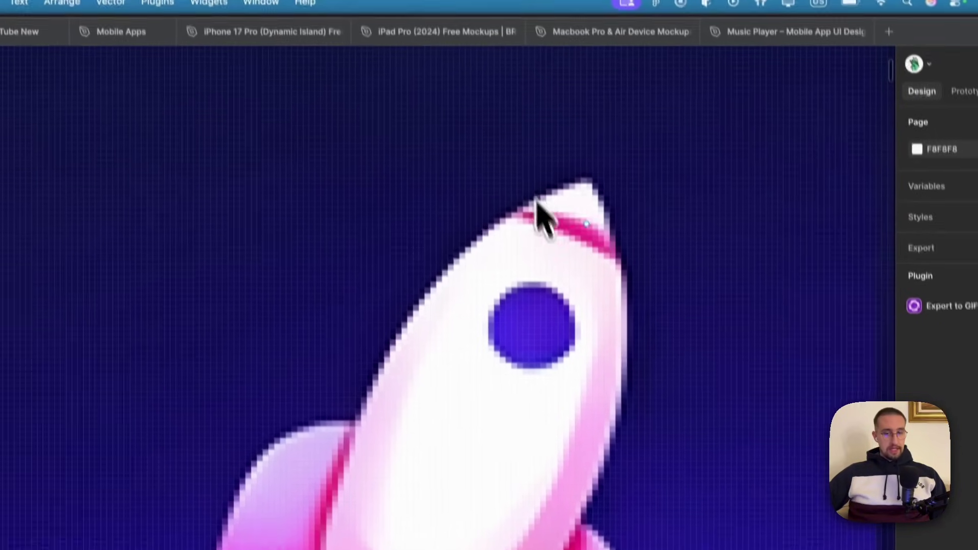
pyautogui.click(587, 184)
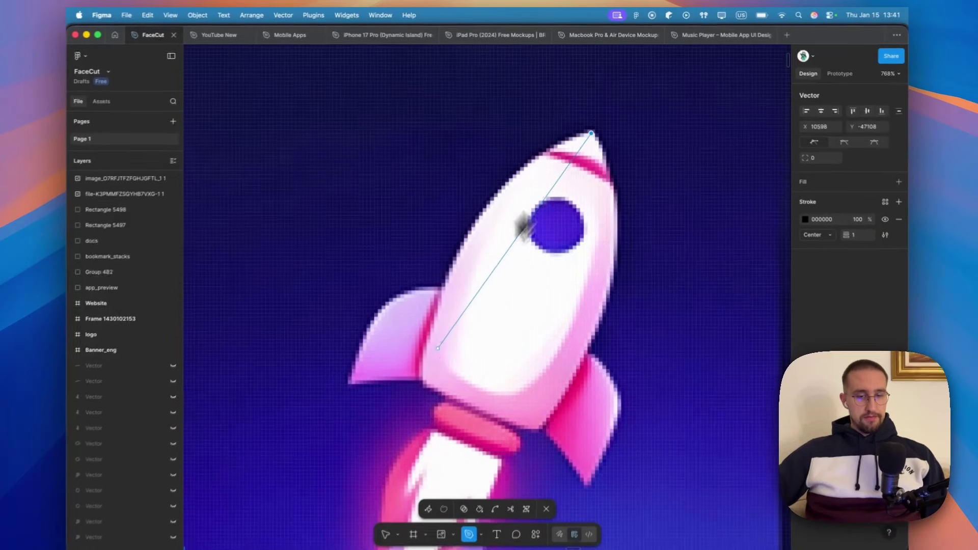
pyautogui.moveTo(421, 376); pyautogui.dragTo(414, 501)
pyautogui.scroll(-3, 449, 462)
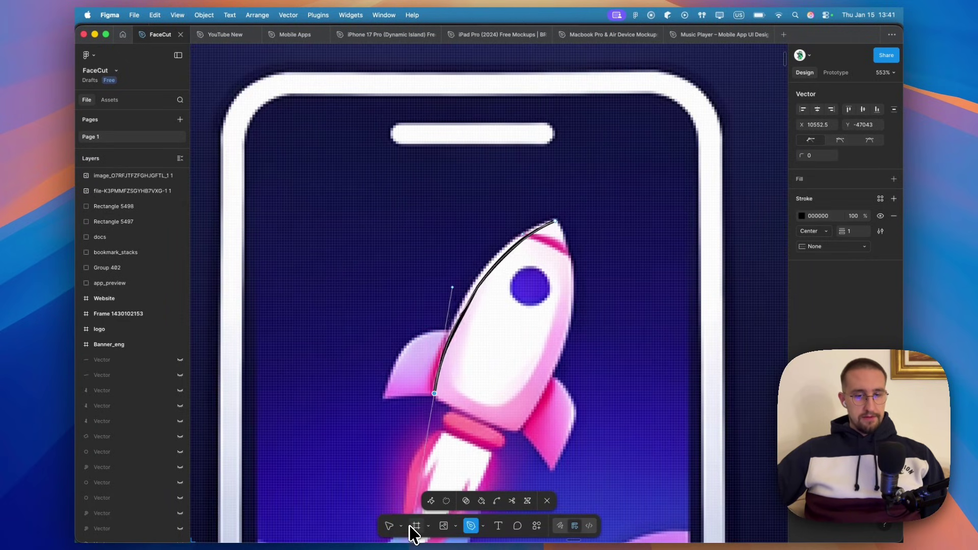
pyautogui.scroll(-3, 423, 509)
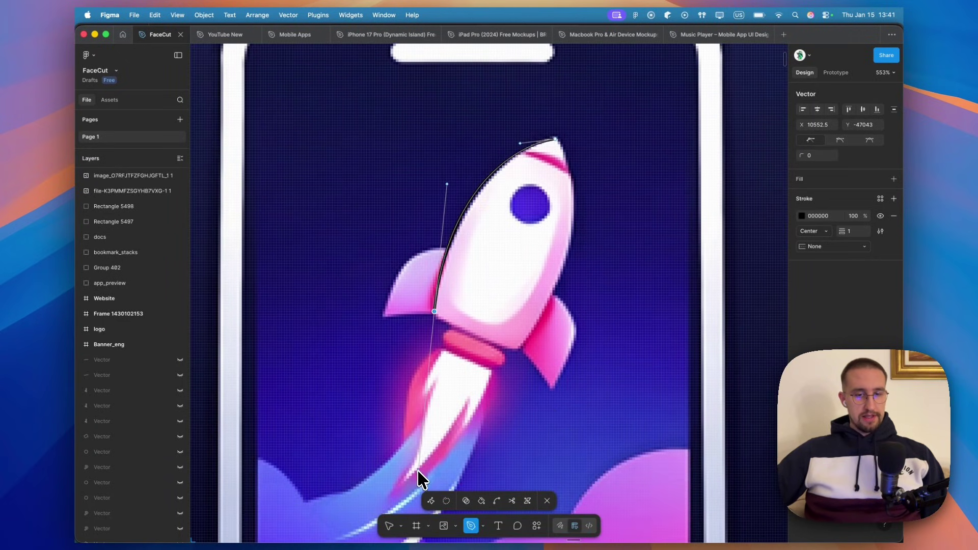
pyautogui.moveTo(418, 472); pyautogui.dragTo(414, 468)
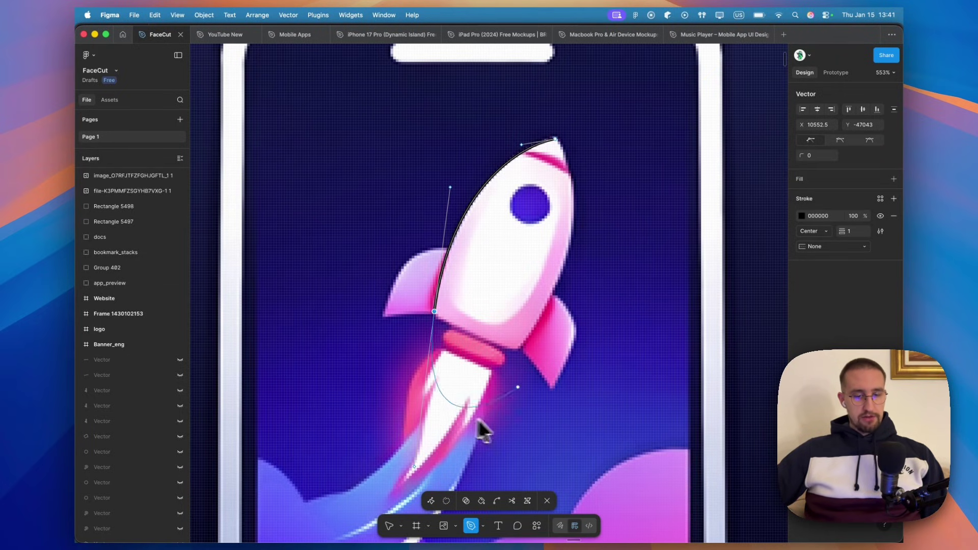
# Continue the path along the bottom edge and curve the right side back to the nose tip.
pyautogui.click(434, 470)
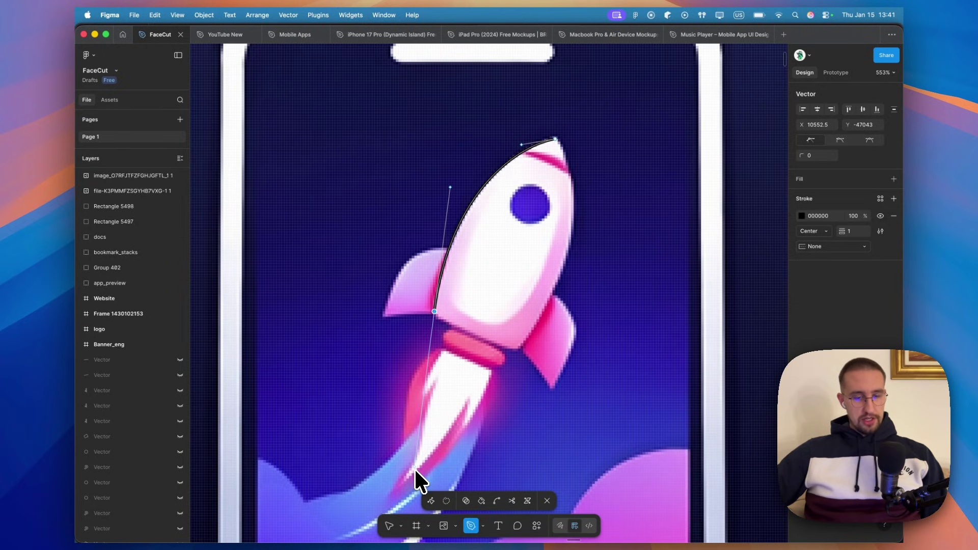
pyautogui.click(462, 326)
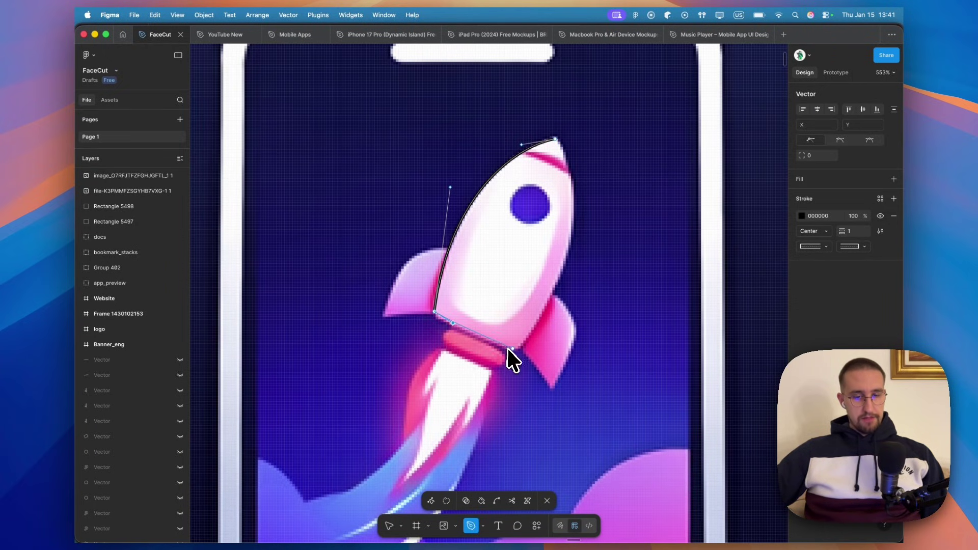
pyautogui.scroll(5, 510, 349)
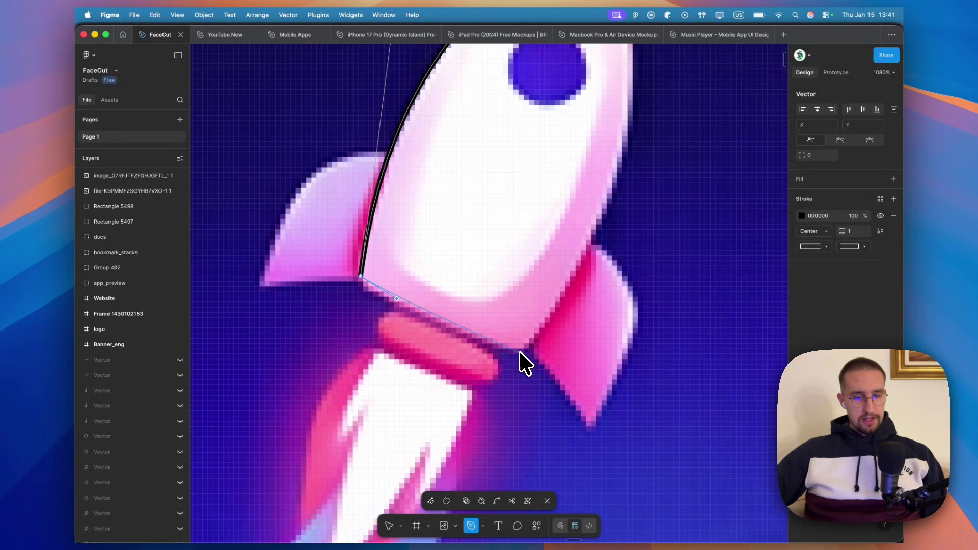
pyautogui.click(520, 352)
pyautogui.scroll(-5, 583, 292)
pyautogui.scroll(5, 597, 261)
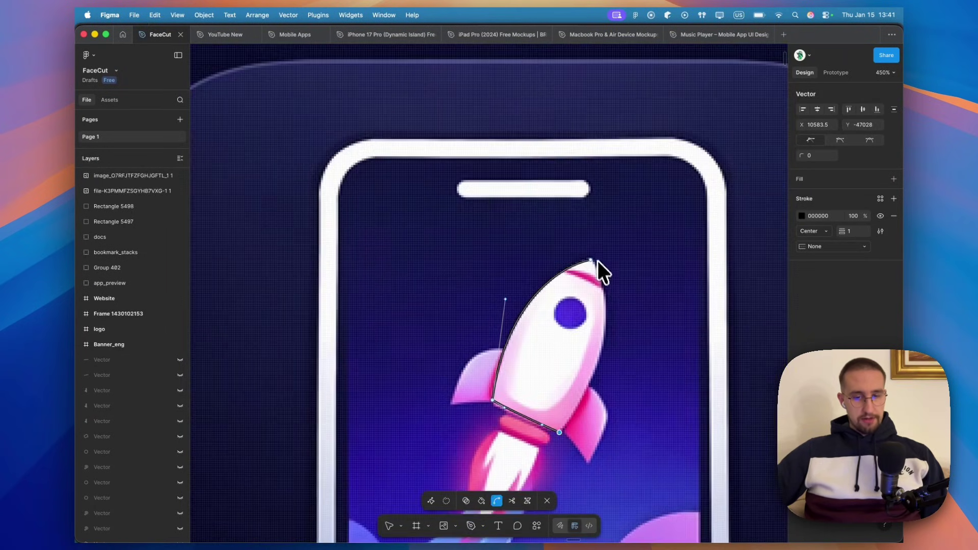
pyautogui.scroll(-3, 607, 244)
pyautogui.moveTo(607, 301); pyautogui.dragTo(528, 108)
pyautogui.scroll(-4, 579, 110)
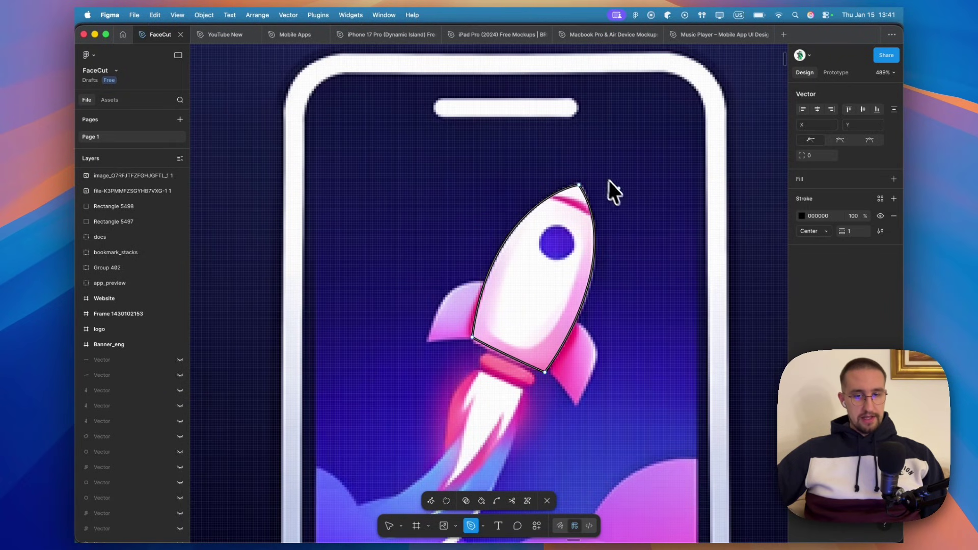
# Give the traced rocket body a fill and set it to 50% opacity.
pyautogui.press('v')
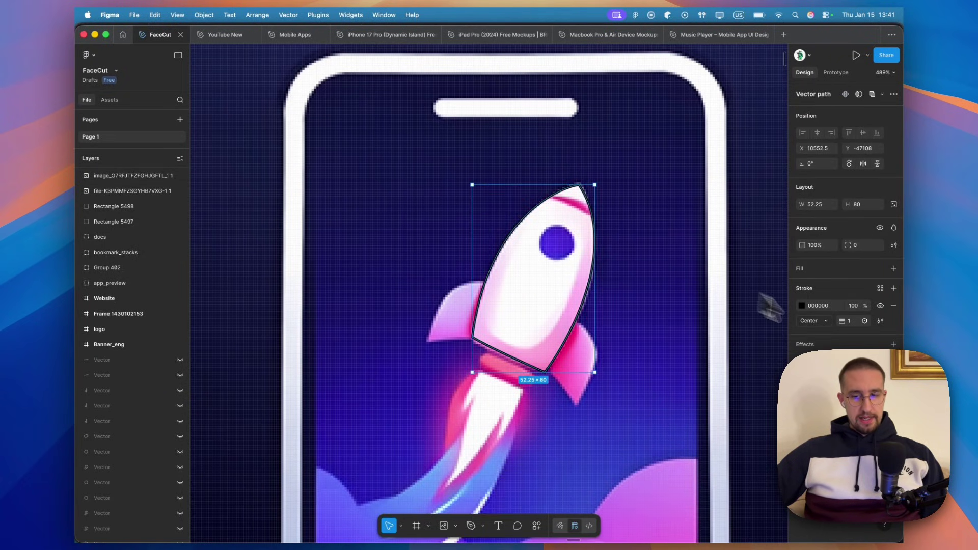
pyautogui.click(894, 268)
pyautogui.click(802, 286)
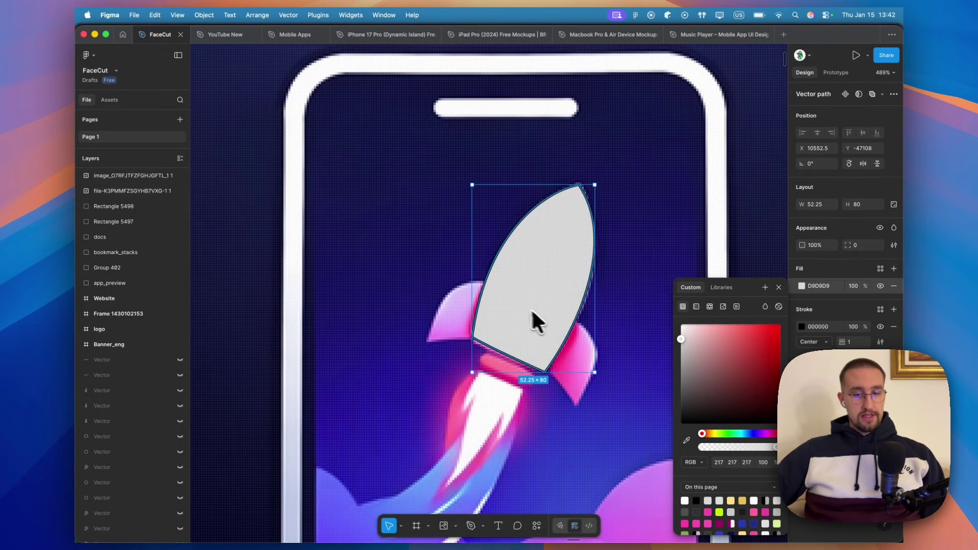
pyautogui.scroll(5, 540, 311)
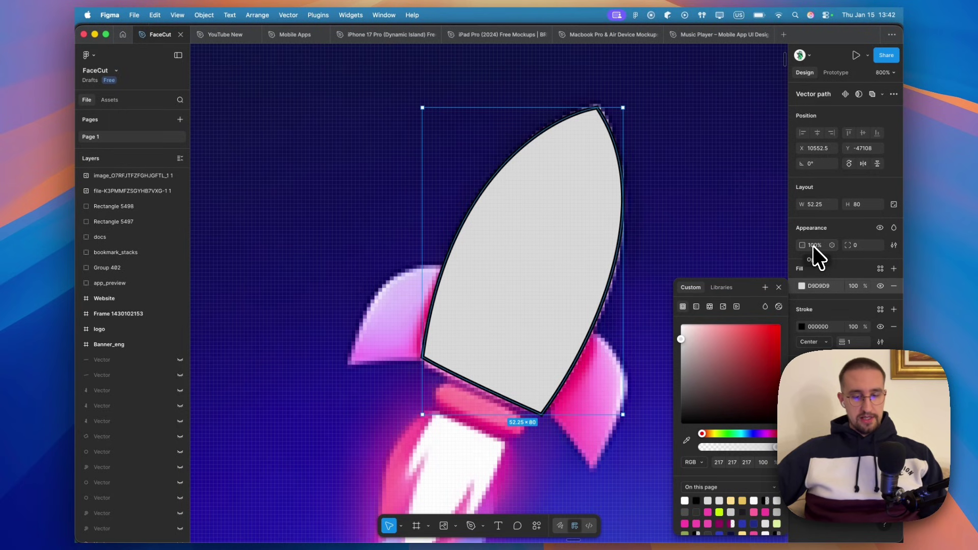
pyautogui.press('5')
pyautogui.scroll(-10, 568, 207)
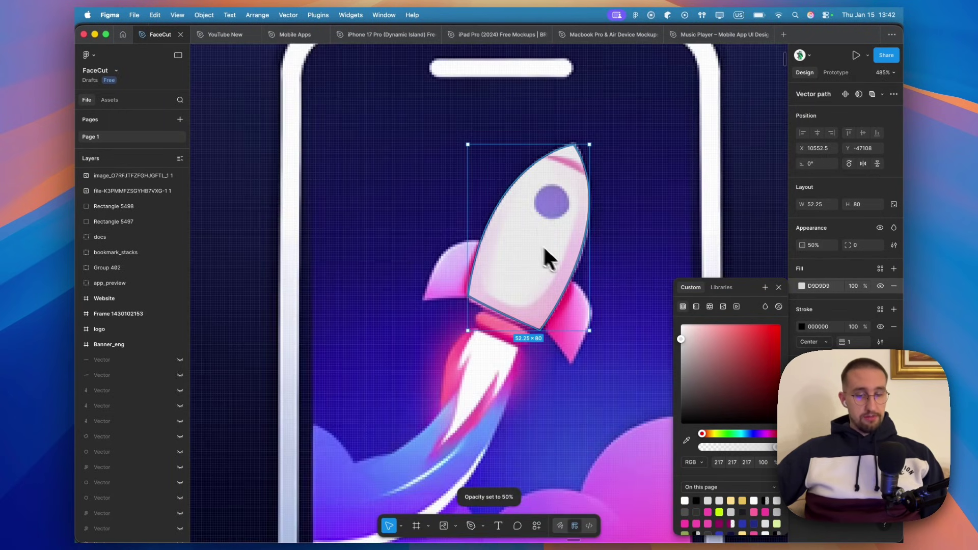
pyautogui.scroll(10, 546, 258)
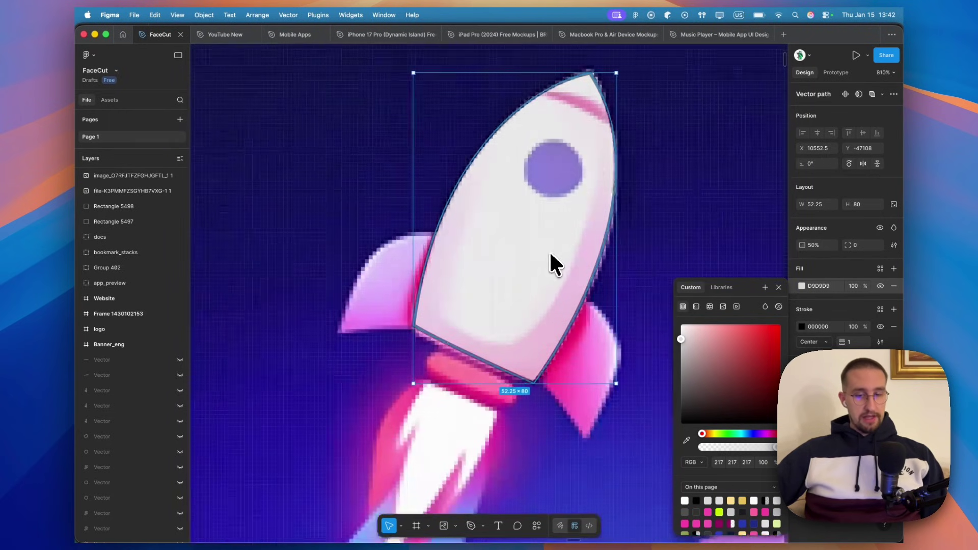
pyautogui.scroll(1, 498, 245)
# Move the rocket outline's lower-left corner vertex onto the rocket's edge.
pyautogui.click(498, 245)
pyautogui.scroll(5, 425, 337)
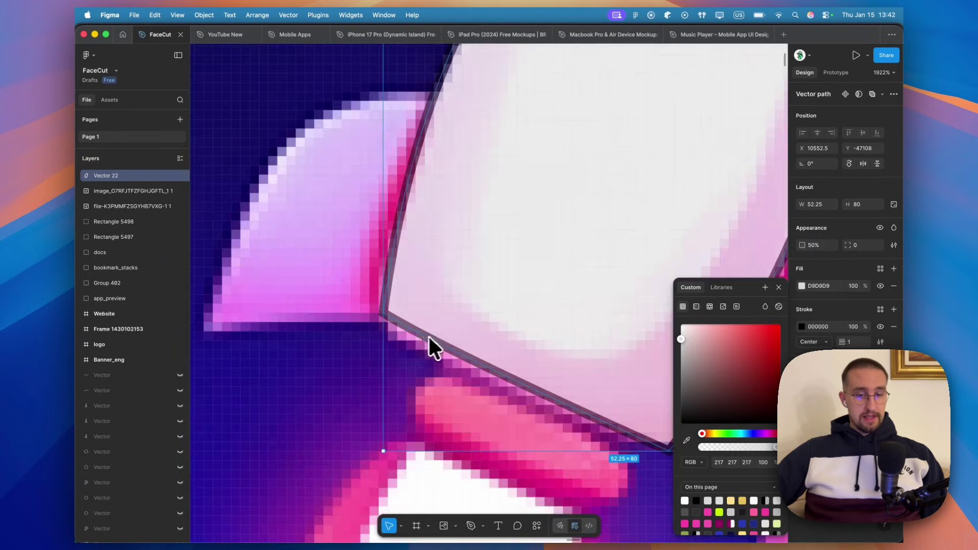
pyautogui.doubleClick(417, 333)
pyautogui.moveTo(383, 313); pyautogui.dragTo(387, 320)
pyautogui.moveTo(386, 322); pyautogui.dragTo(384, 322)
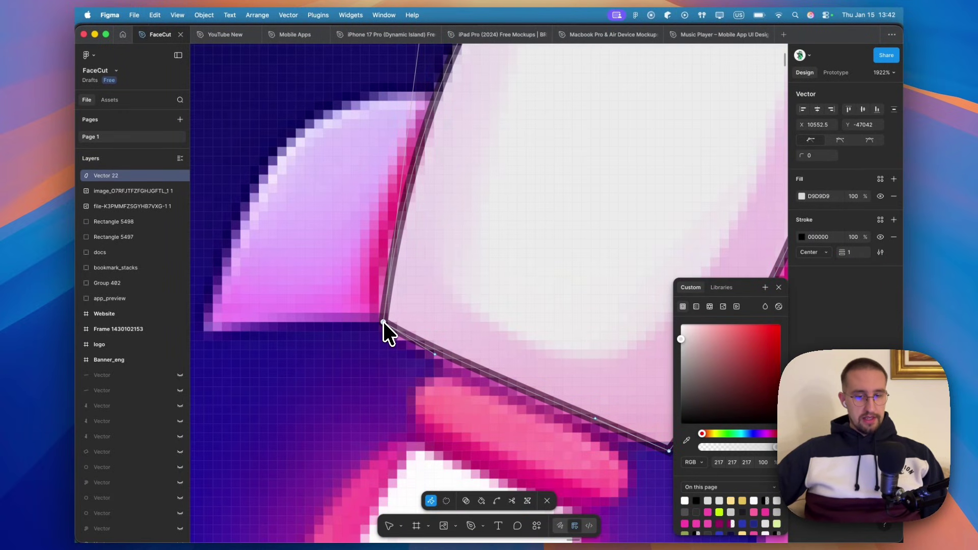
# Reshape the outline's right-side curve to hug the rocket body, then leave edit mode.
pyautogui.scroll(-5, 527, 288)
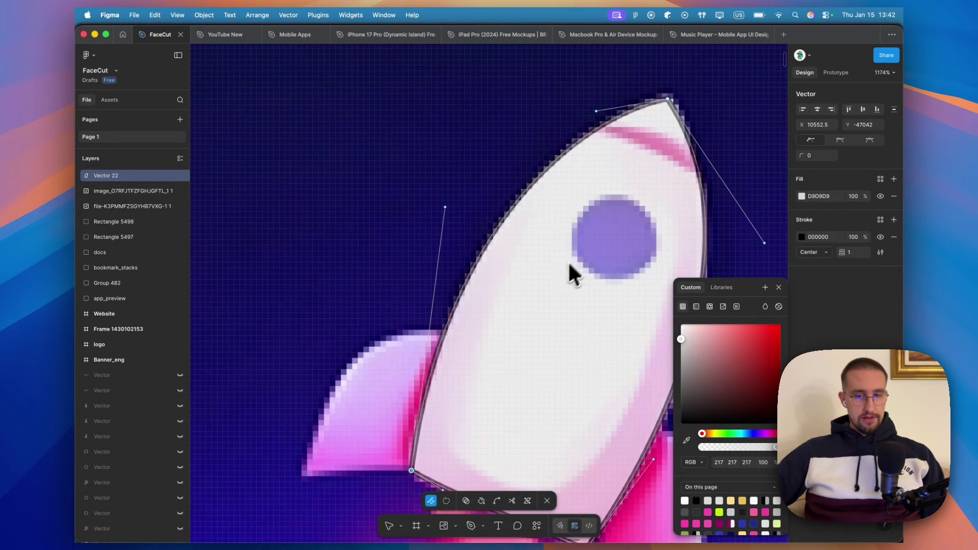
pyautogui.hscroll(4, 710, 236)
pyautogui.moveTo(652, 234)
pyautogui.mouseDown()
pyautogui.moveTo(710, 201)
pyautogui.moveTo(655, 244)
pyautogui.mouseUp()
pyautogui.press('Escape')
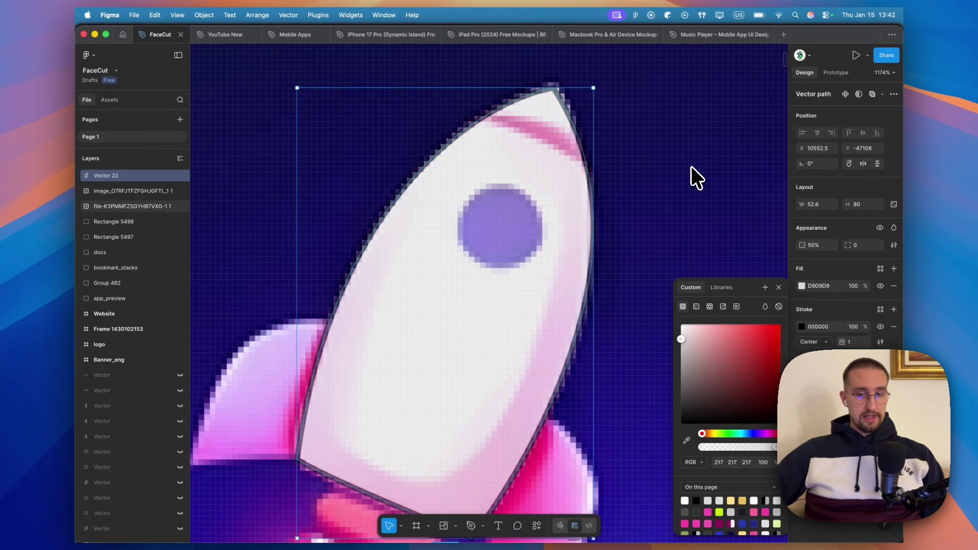
pyautogui.scroll(-5, 509, 290)
pyautogui.scroll(-2, 369, 291)
pyautogui.click(349, 251)
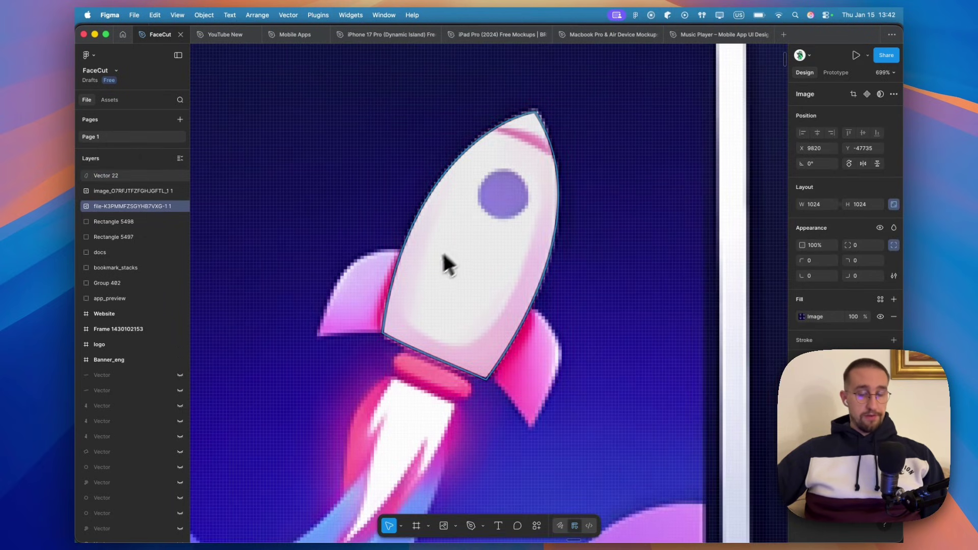
pyautogui.scroll(5, 310, 301)
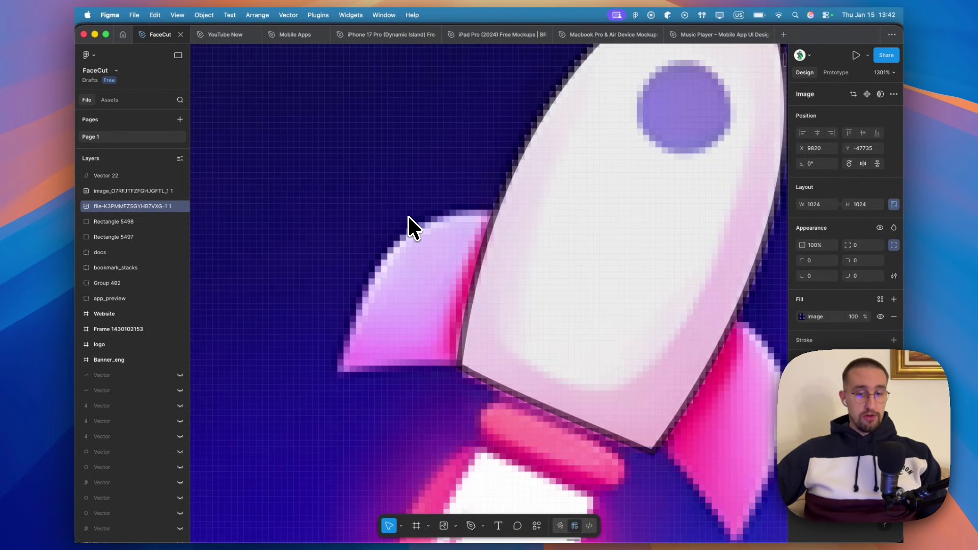
# Trace the rocket's left fin as a closed curved path with the Pen tool.
pyautogui.press('p')
pyautogui.scroll(-1, 483, 215)
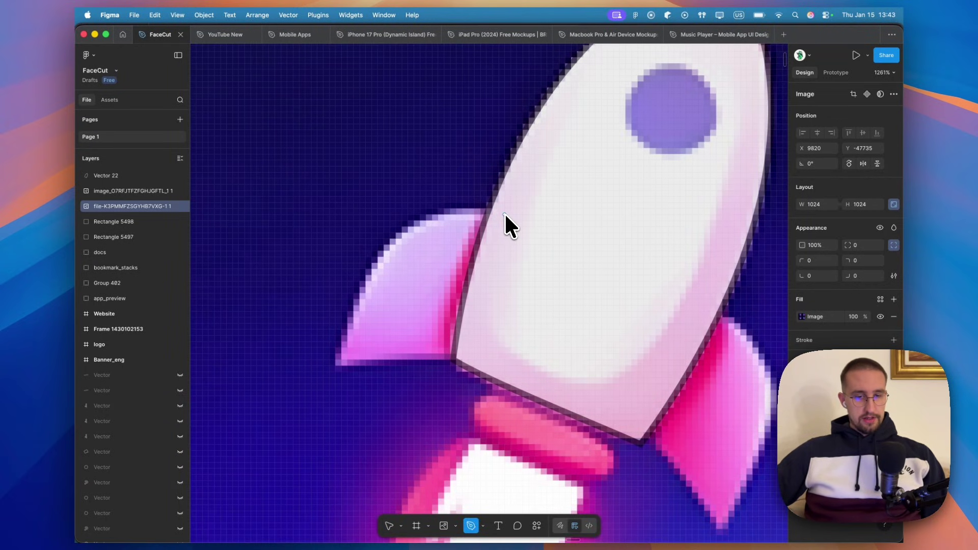
pyautogui.click(504, 213)
pyautogui.moveTo(333, 358)
pyautogui.mouseDown()
pyautogui.moveTo(275, 539)
pyautogui.moveTo(293, 484)
pyautogui.mouseUp()
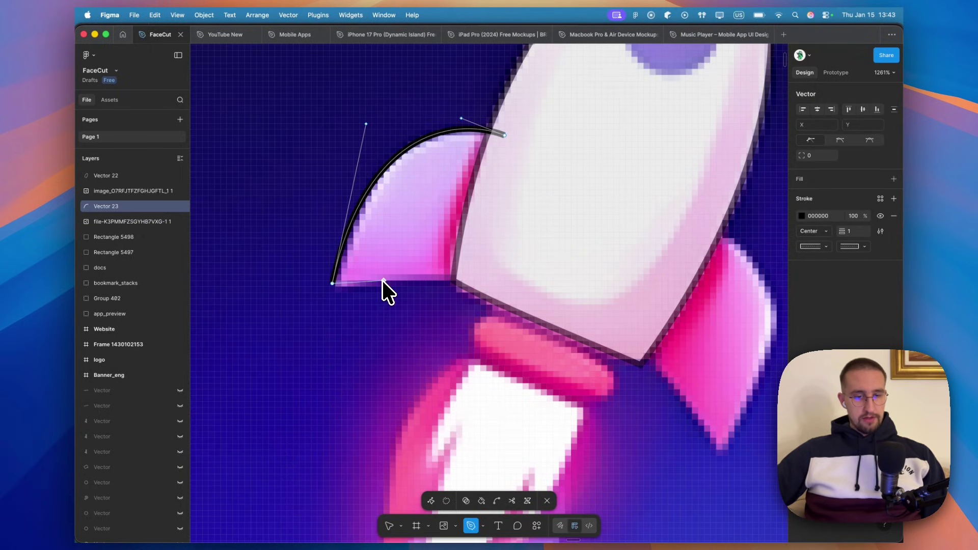
pyautogui.click(382, 280)
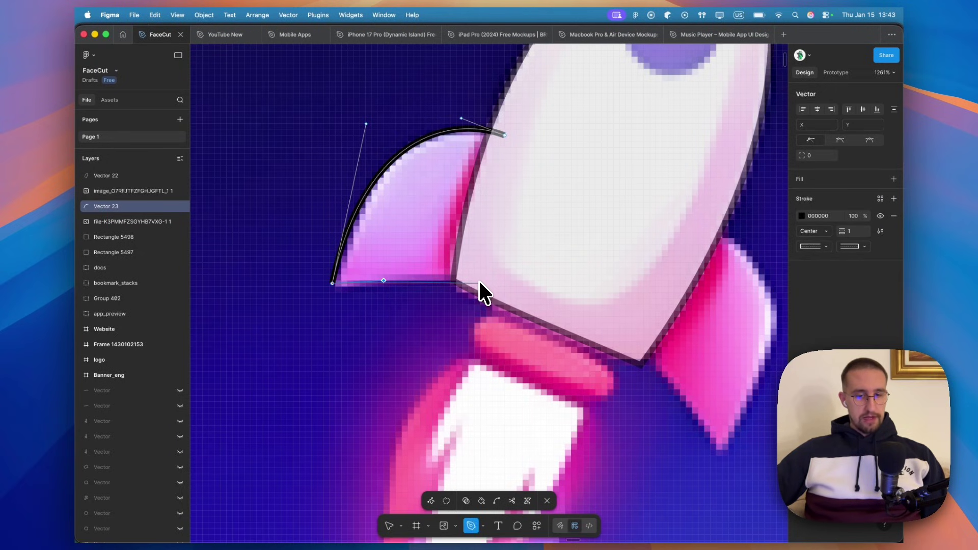
pyautogui.click(479, 282)
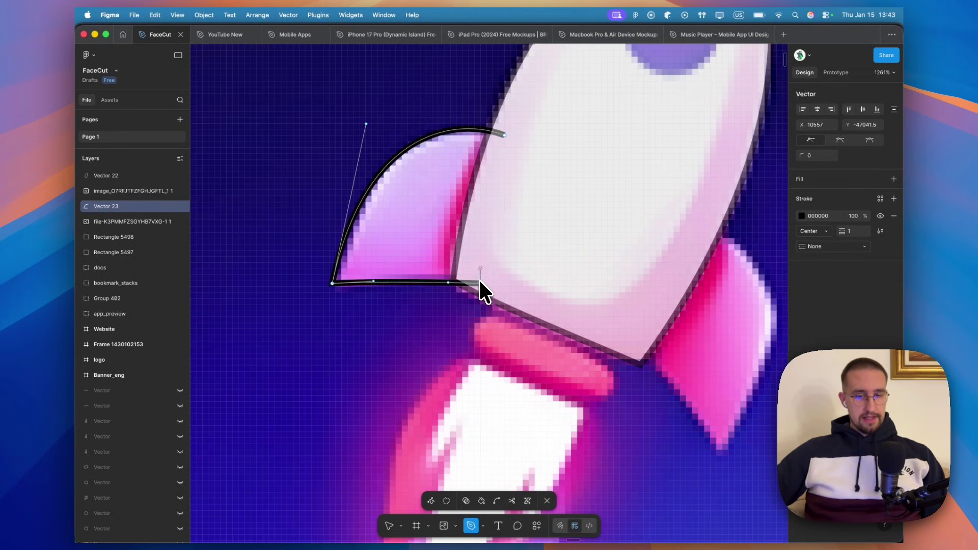
pyautogui.click(504, 135)
# Fill the fin shape with light grey D9D9D9.
pyautogui.press('v')
pyautogui.scroll(-2, 524, 176)
pyautogui.scroll(5, 524, 176)
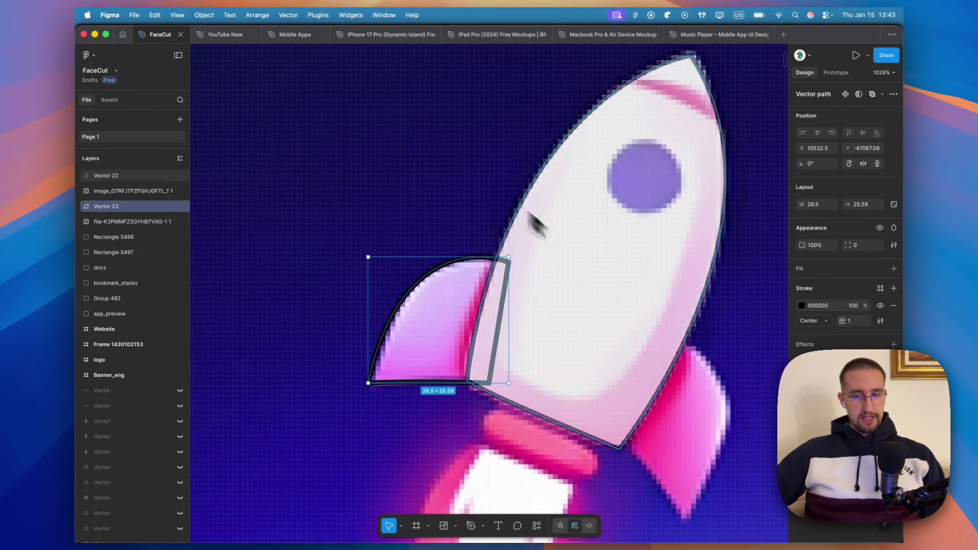
pyautogui.click(893, 268)
pyautogui.scroll(-3, 633, 247)
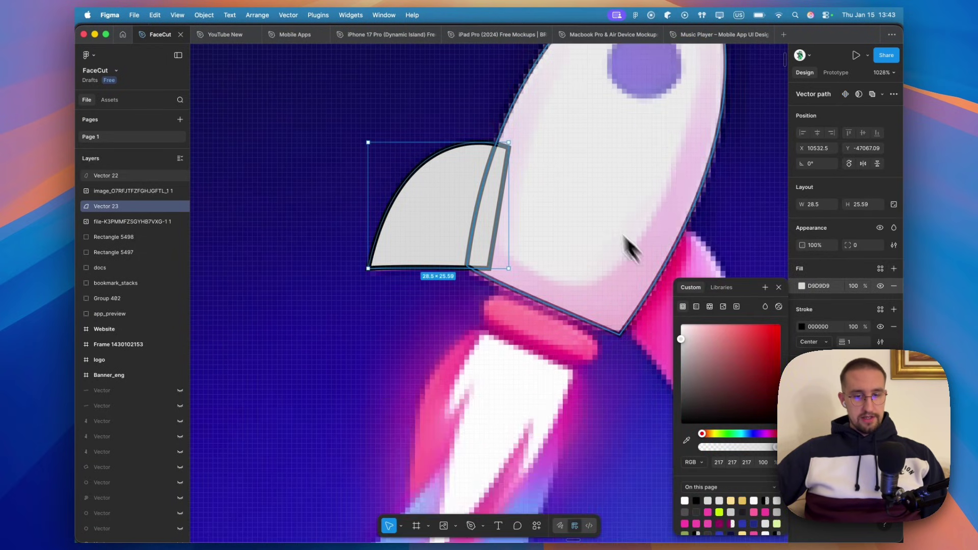
pyautogui.click(634, 247)
pyautogui.click(477, 175)
# Duplicate the left fin, flip it horizontally, and place it over the right fin.
pyautogui.scroll(1, 604, 346)
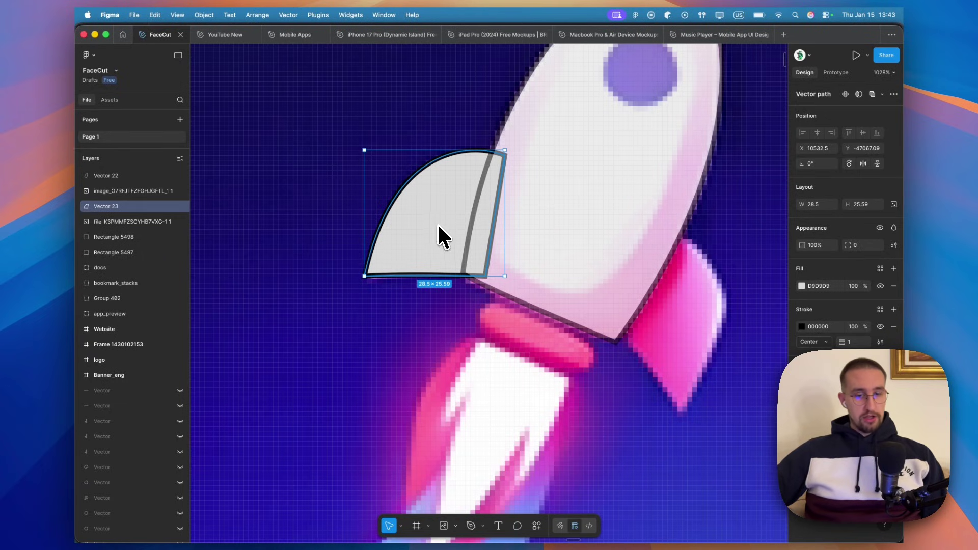
pyautogui.keyDown('alt'); pyautogui.moveTo(437, 223); pyautogui.dragTo(613, 316); pyautogui.keyUp('alt')
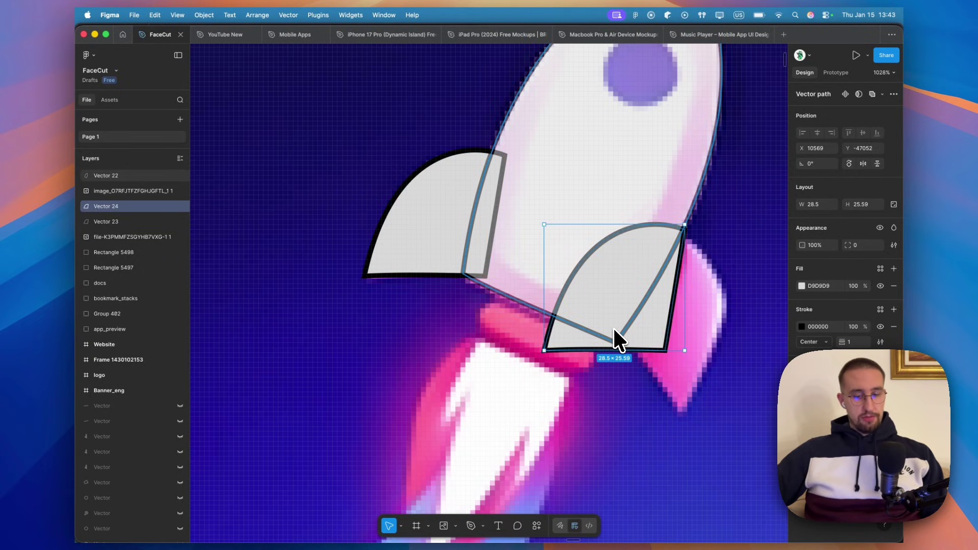
pyautogui.hotkey('shift', 'h')
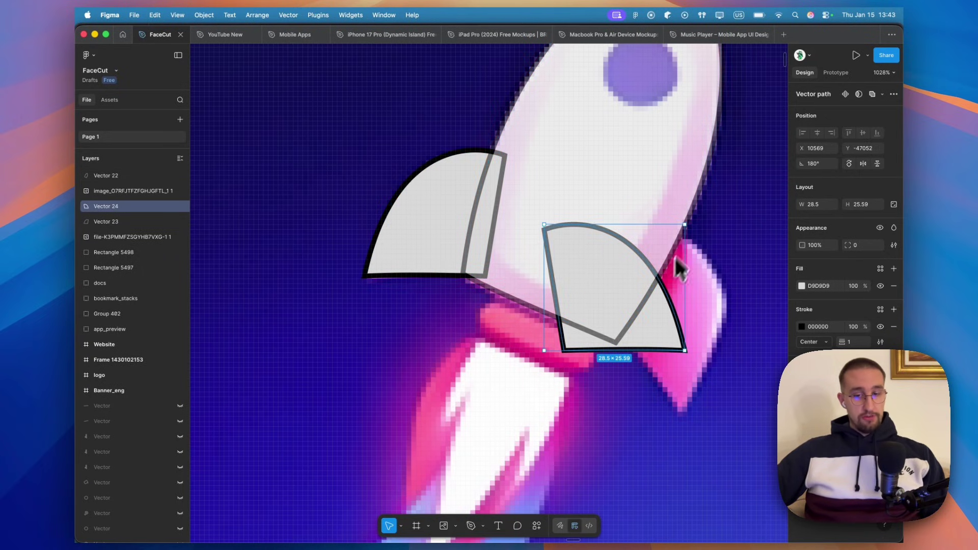
pyautogui.moveTo(692, 230); pyautogui.dragTo(704, 271)
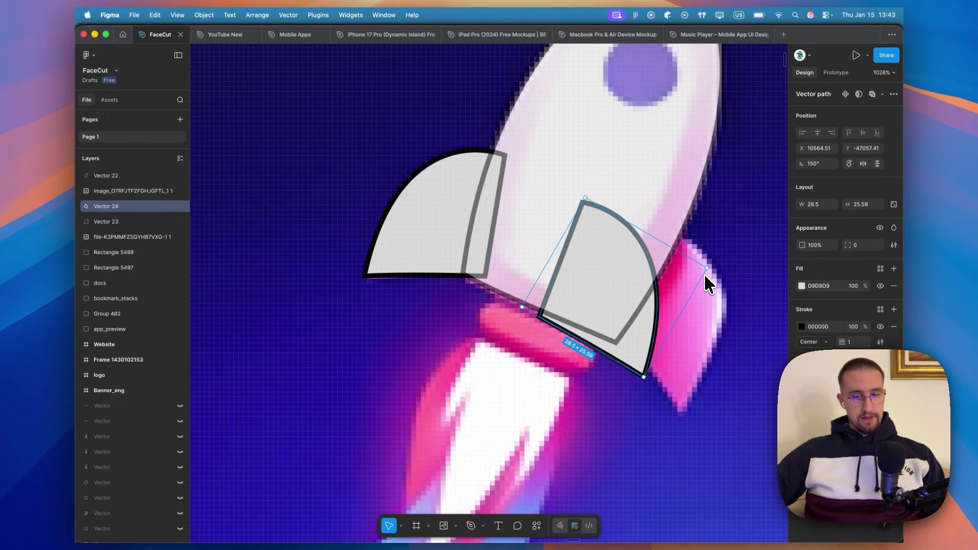
pyautogui.moveTo(639, 305); pyautogui.dragTo(691, 359)
# Set the fin copy to 50% opacity and rotate it to about 130° to match the right fin.
pyautogui.press('5')
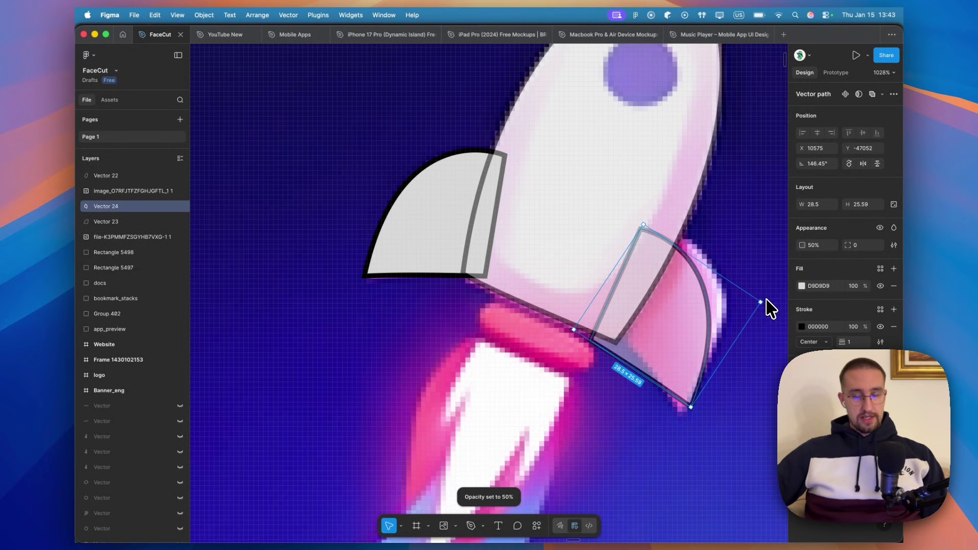
pyautogui.moveTo(769, 306); pyautogui.dragTo(771, 328)
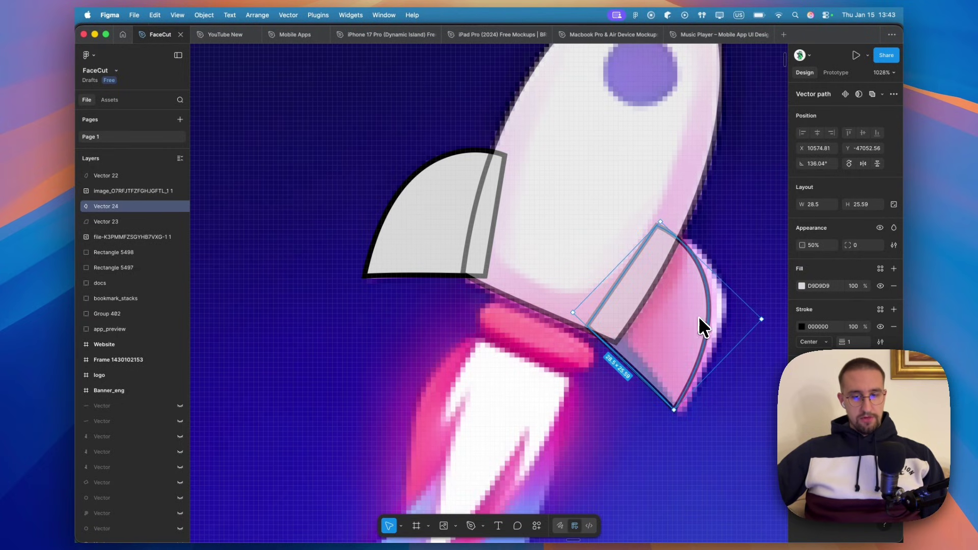
pyautogui.moveTo(702, 328); pyautogui.dragTo(716, 329)
pyautogui.moveTo(776, 316); pyautogui.dragTo(778, 323)
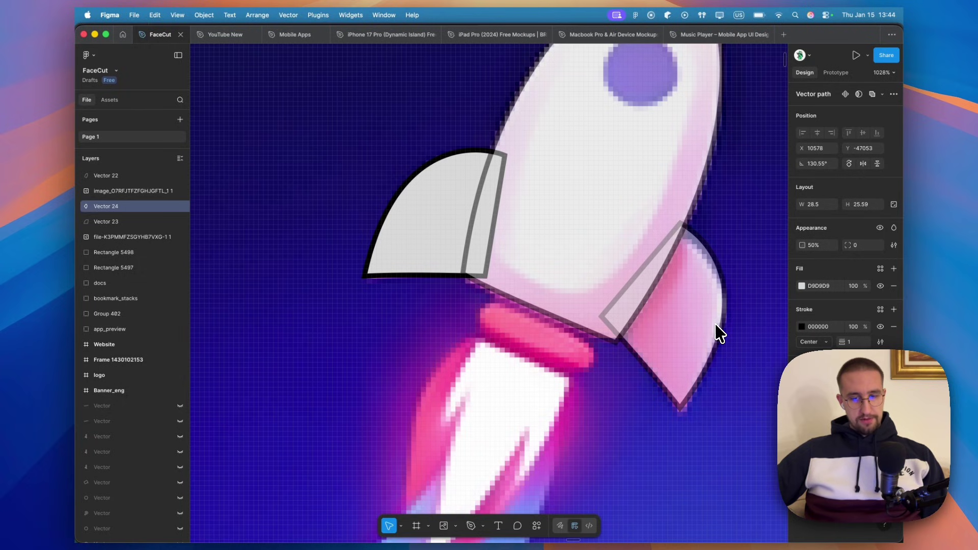
pyautogui.moveTo(720, 334); pyautogui.dragTo(720, 337)
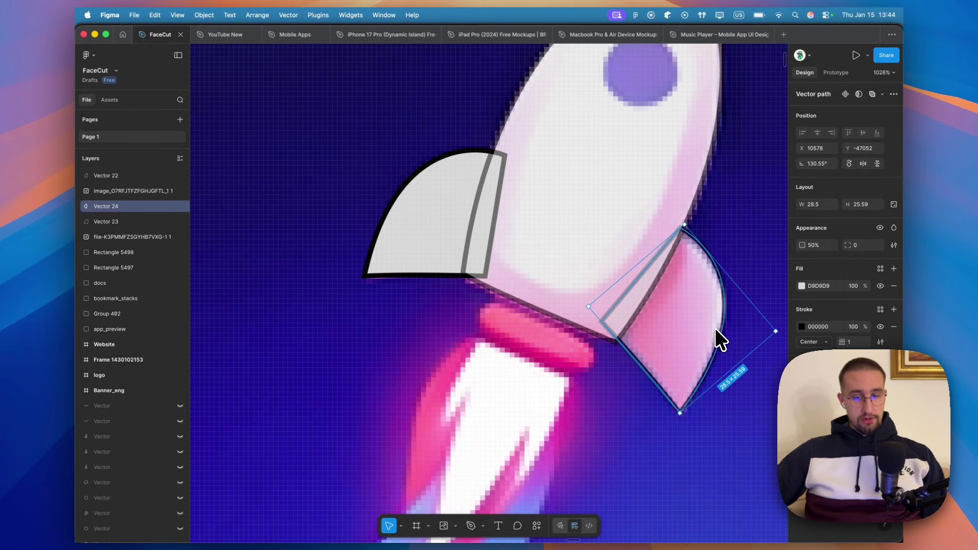
pyautogui.scroll(5, 711, 339)
pyautogui.moveTo(705, 349); pyautogui.dragTo(700, 349)
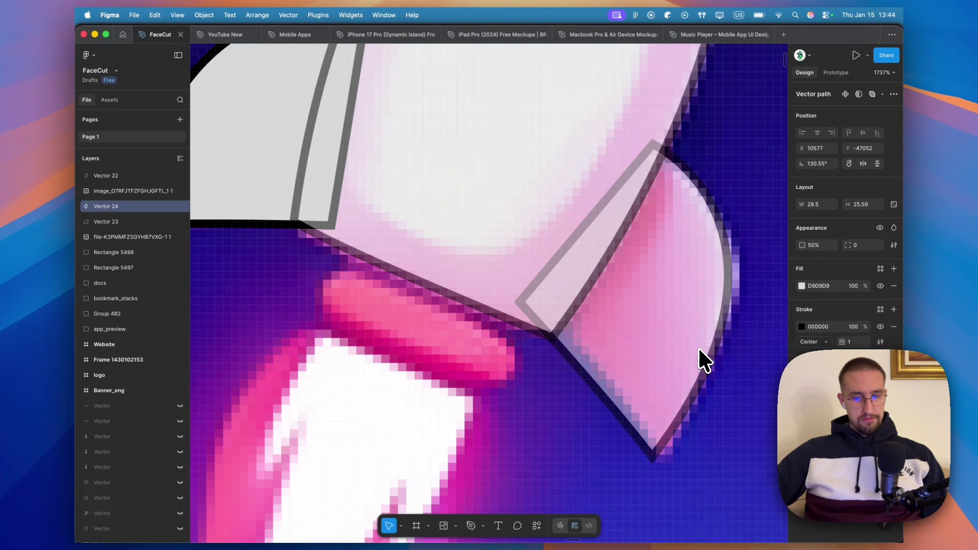
pyautogui.scroll(-7, 699, 348)
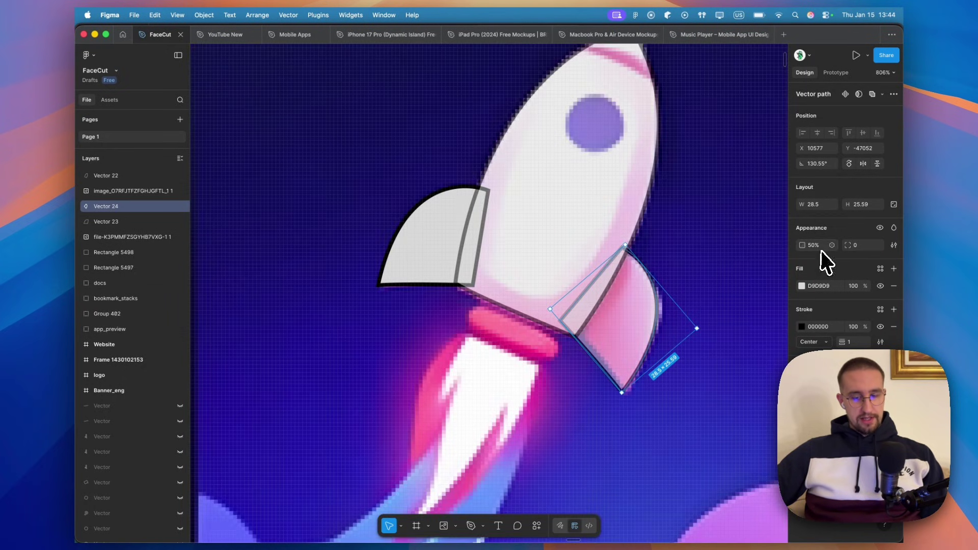
# Set the right fin copy and the traced rocket body back to 100% opacity.
pyautogui.press('0')
pyautogui.click(408, 258)
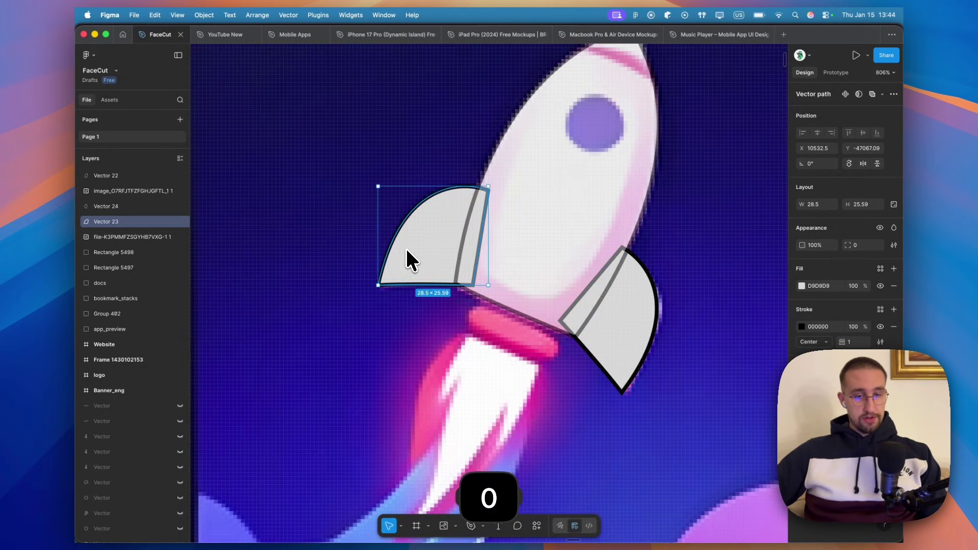
pyautogui.click(566, 209)
pyautogui.press('0')
pyautogui.click(726, 223)
# Pan and zoom the canvas over to the Logo-curved rocket icon frame.
pyautogui.scroll(-5, 726, 222)
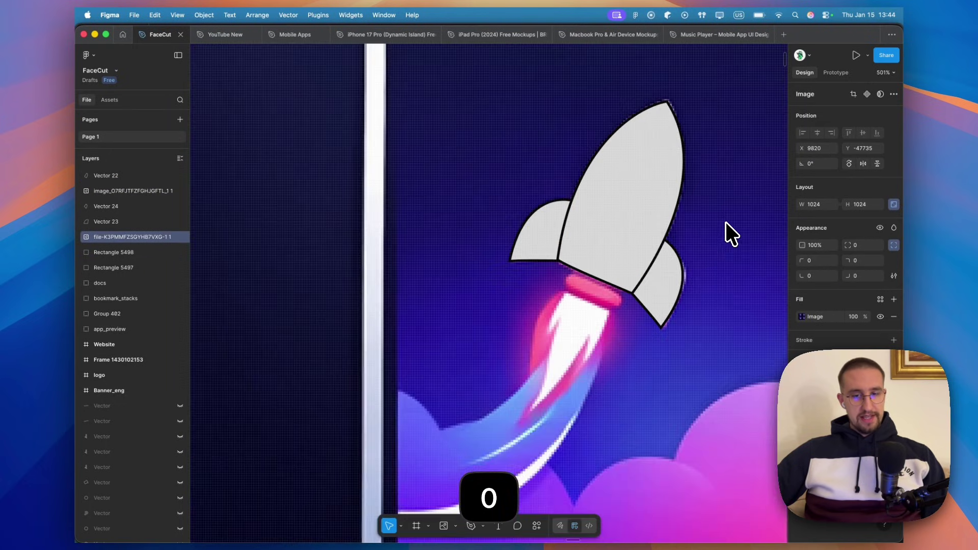
pyautogui.scroll(5, 745, 233)
pyautogui.scroll(-2, 731, 229)
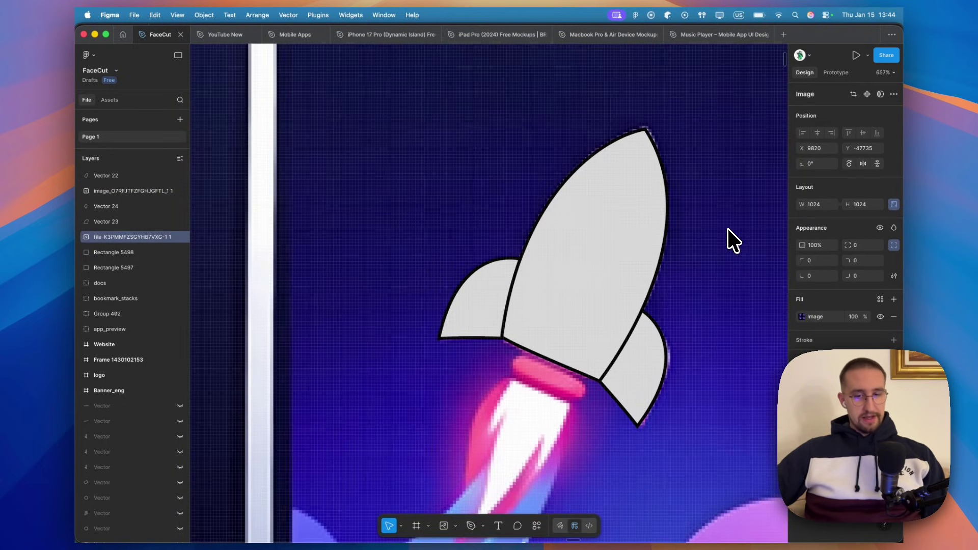
pyautogui.scroll(1, 687, 382)
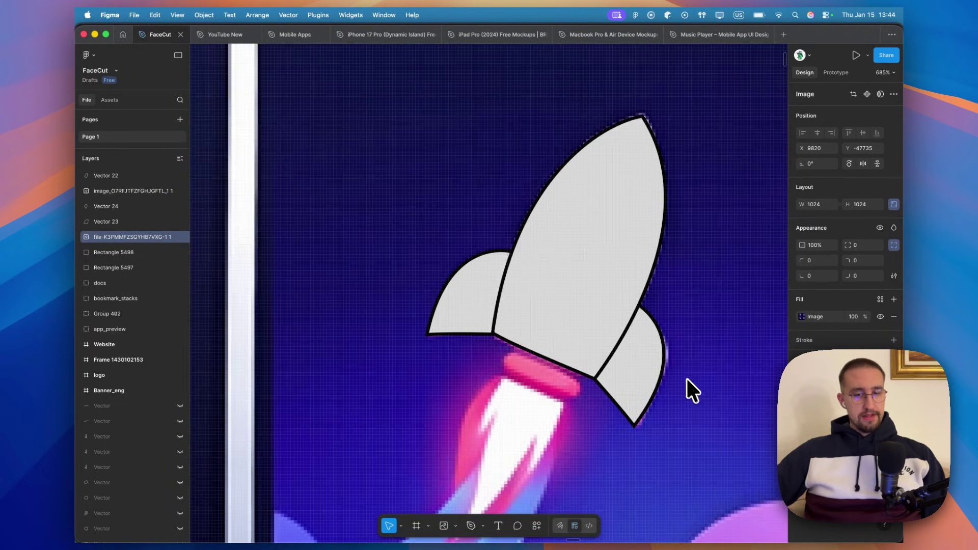
pyautogui.scroll(-5, 690, 384)
pyautogui.hscroll(2, 676, 321)
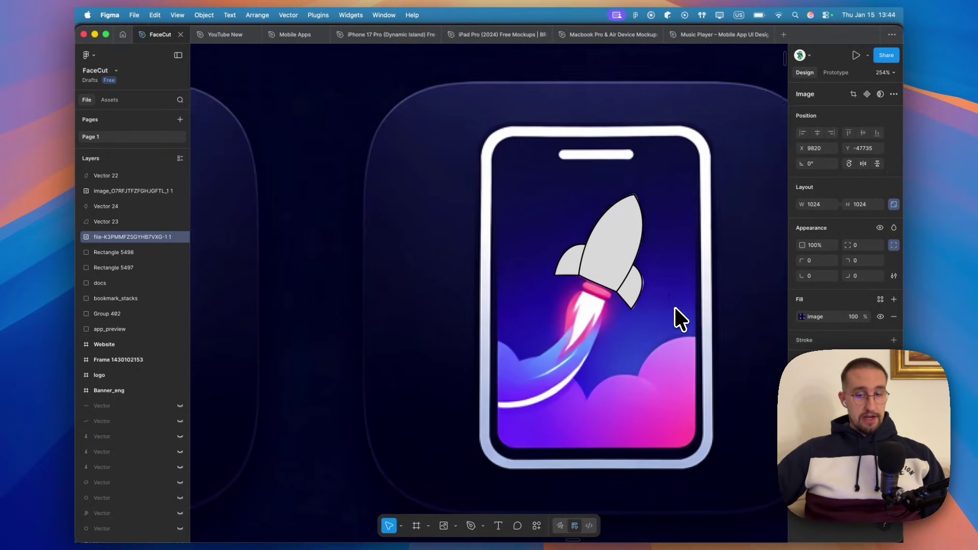
pyautogui.scroll(-5, 675, 310)
pyautogui.hscroll(5, 675, 307)
pyautogui.scroll(-3, 674, 305)
pyautogui.hscroll(8, 674, 305)
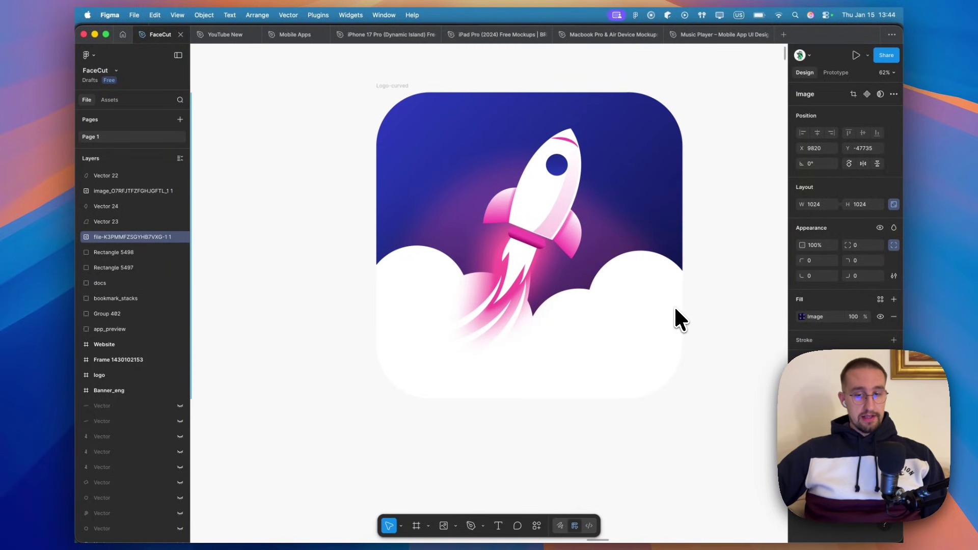
pyautogui.scroll(5, 623, 265)
# Inspect the Logo-curved rocket's body, background glow, fin edge and round window layers.
pyautogui.scroll(3, 518, 224)
pyautogui.scroll(-2, 476, 301)
pyautogui.keyDown('super'); pyautogui.click(541, 236); pyautogui.keyUp('super')
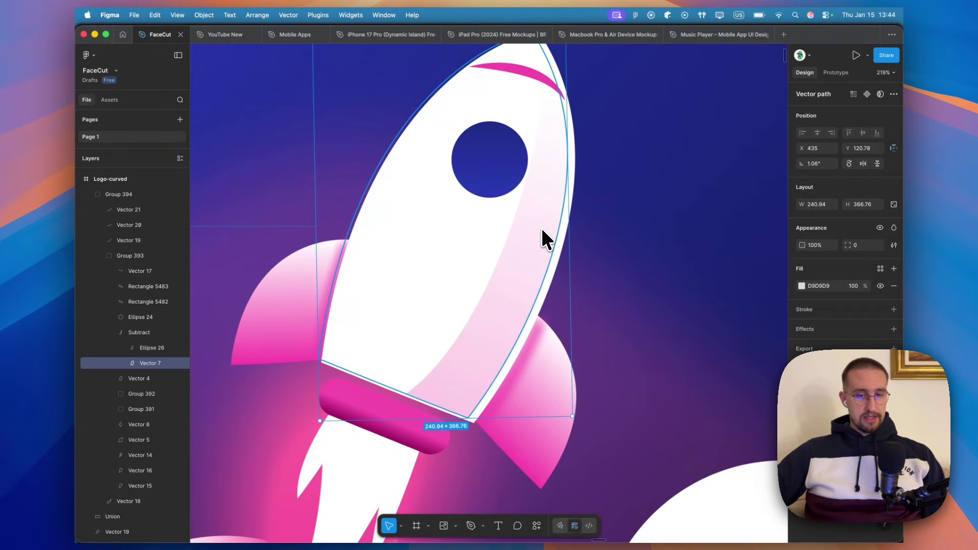
pyautogui.scroll(2, 536, 255)
pyautogui.keyDown('super'); pyautogui.click(568, 319); pyautogui.keyUp('super')
pyautogui.scroll(-1, 568, 319)
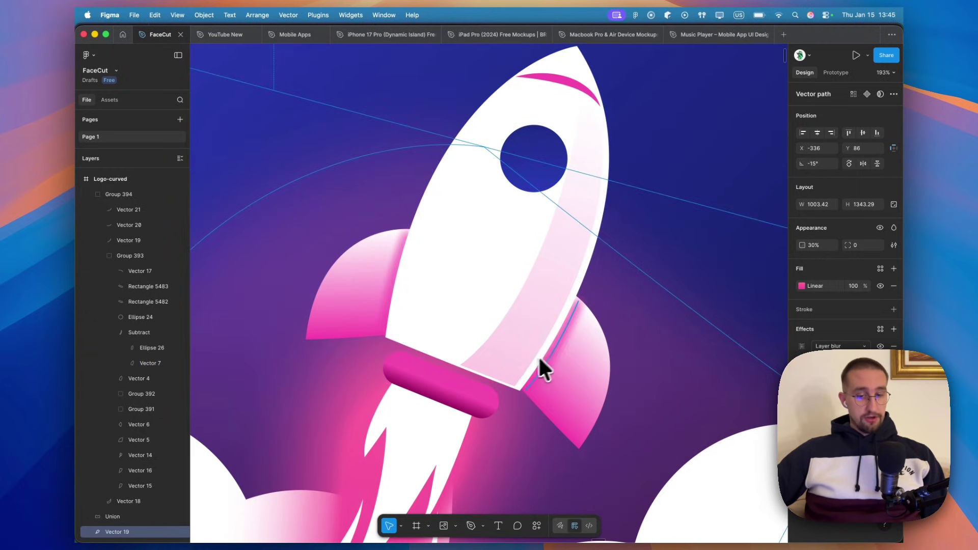
pyautogui.keyDown('super'); pyautogui.click(555, 340); pyautogui.keyUp('super')
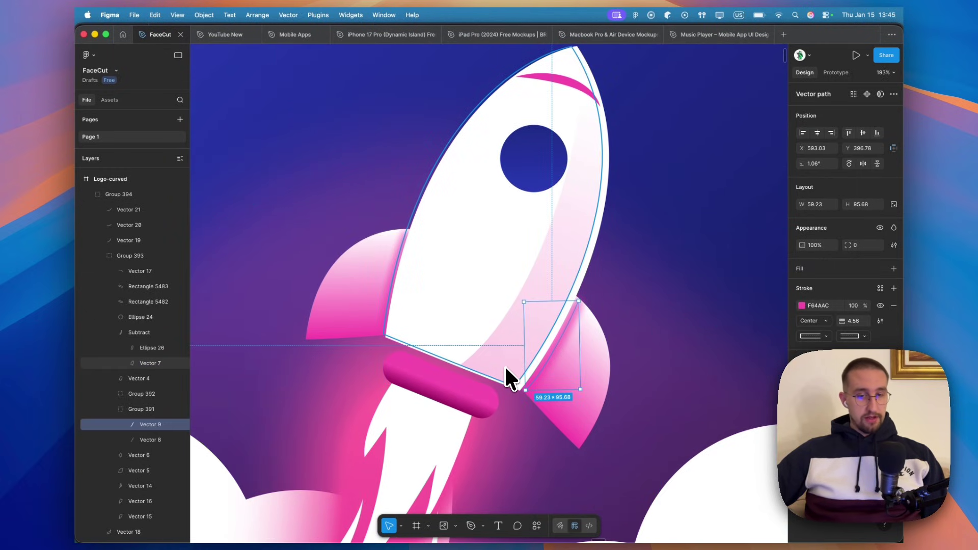
pyautogui.scroll(3, 516, 355)
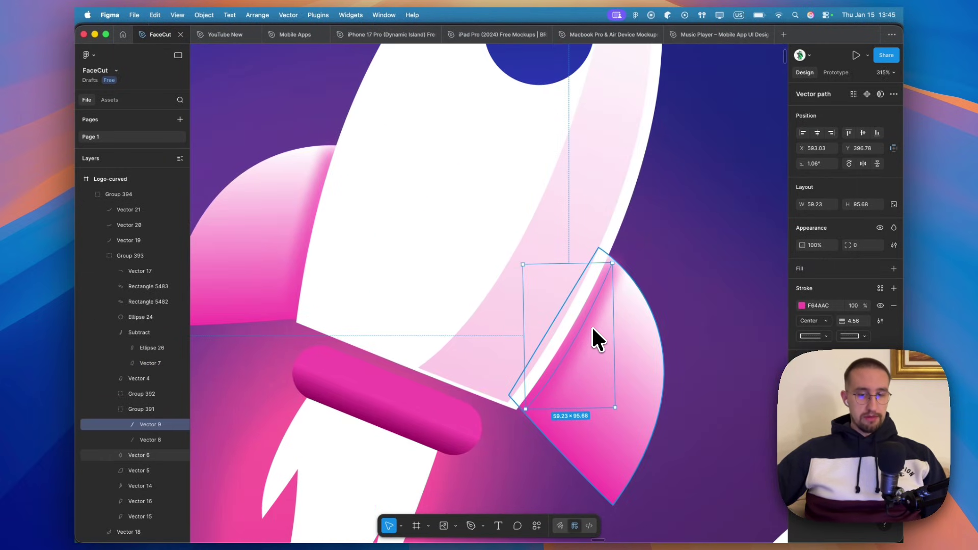
pyautogui.scroll(2, 586, 314)
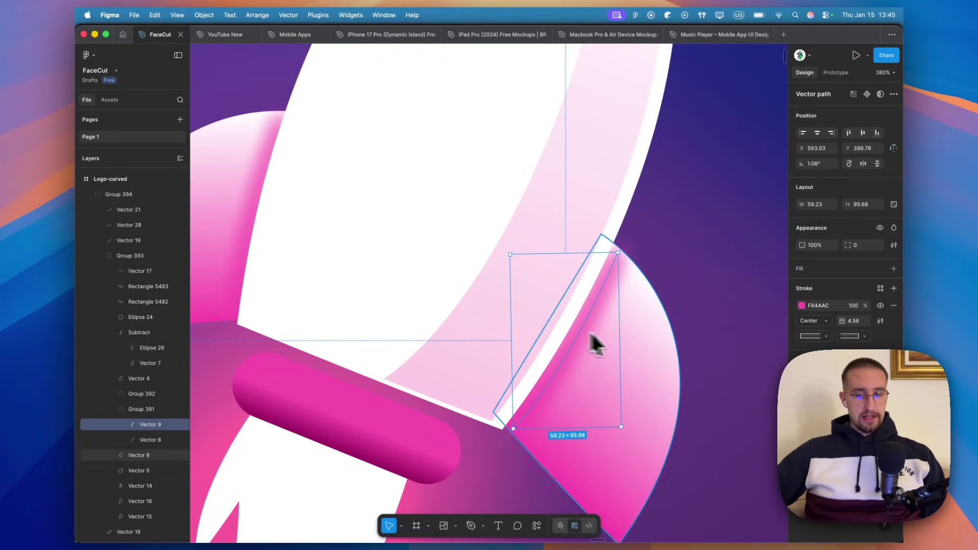
pyautogui.scroll(-5, 584, 268)
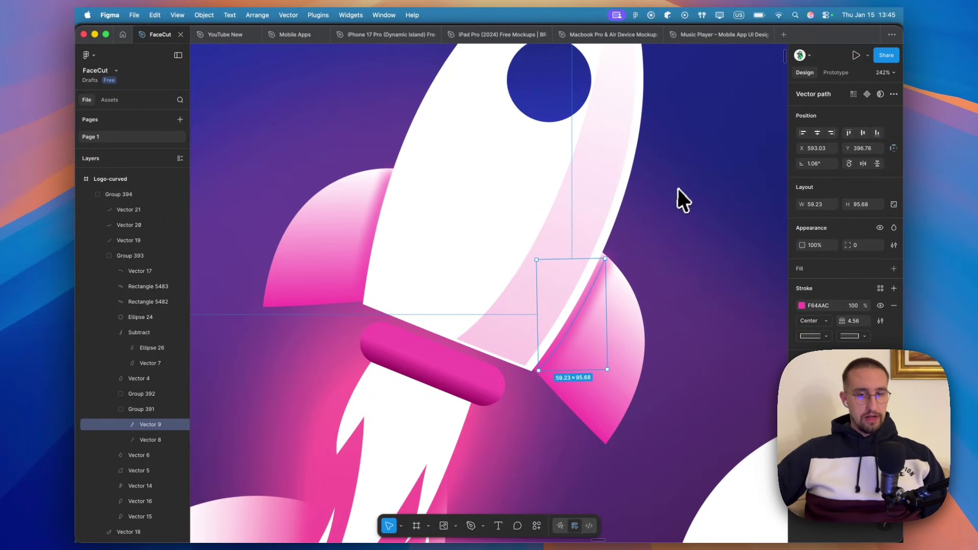
pyautogui.scroll(-2, 682, 184)
pyautogui.scroll(4, 683, 184)
pyautogui.click(583, 270)
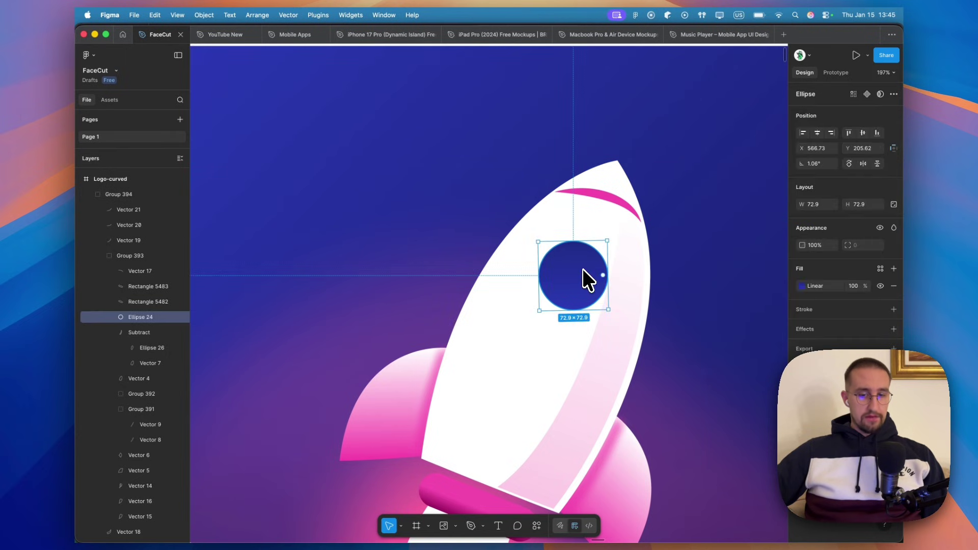
pyautogui.scroll(4, 567, 283)
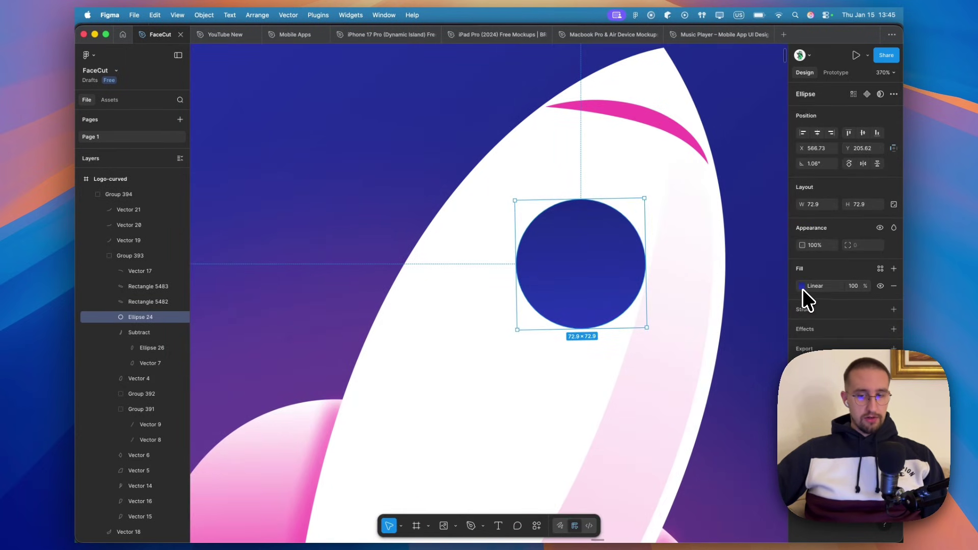
# Apply a tapered width profile to the pink F64AAC stroke stripe near the nose.
pyautogui.click(646, 126)
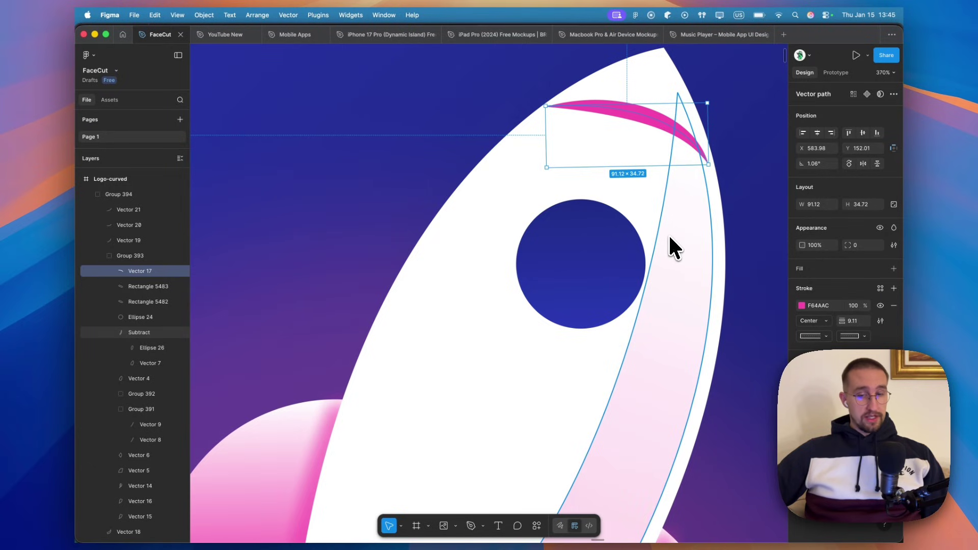
pyautogui.scroll(2, 669, 234)
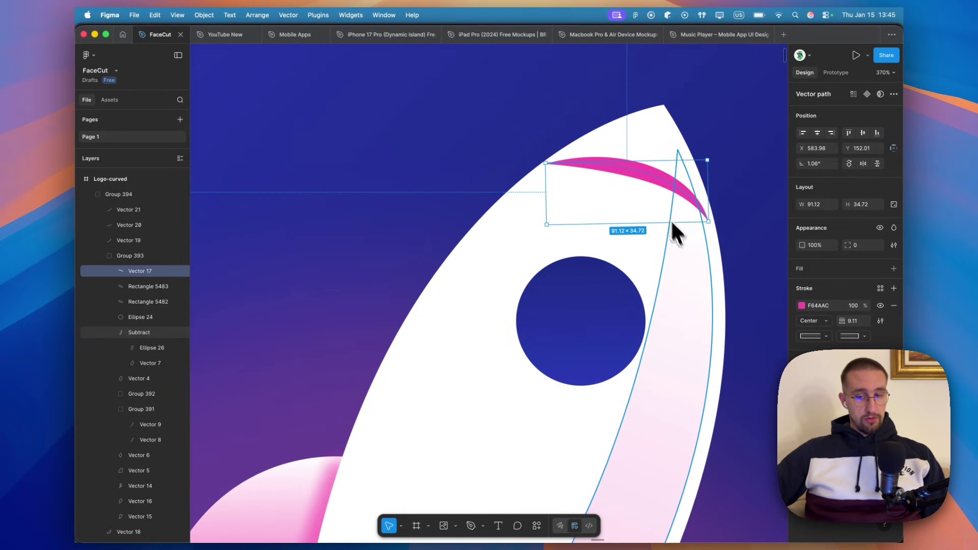
pyautogui.click(880, 321)
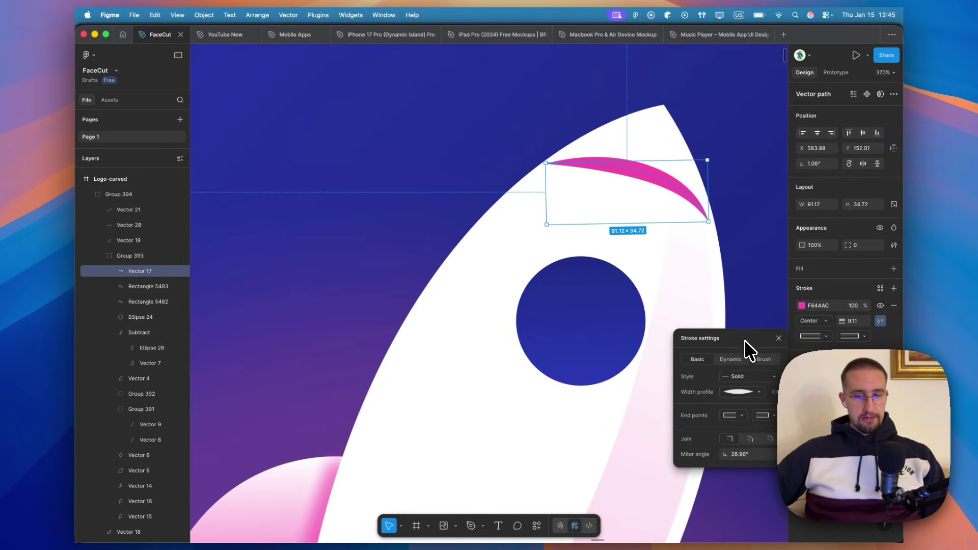
pyautogui.moveTo(744, 340); pyautogui.dragTo(746, 73)
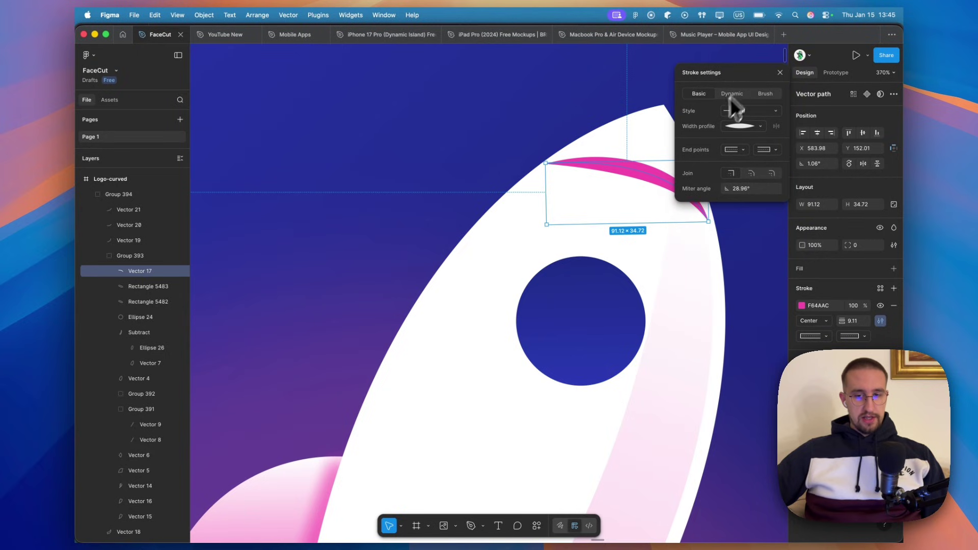
pyautogui.click(745, 128)
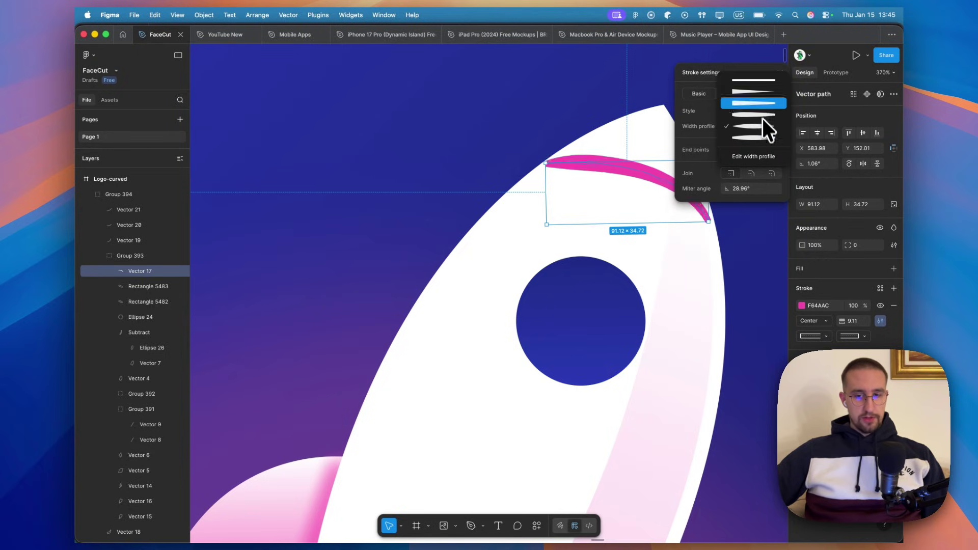
pyautogui.click(758, 130)
pyautogui.hotkey('shift', '1')
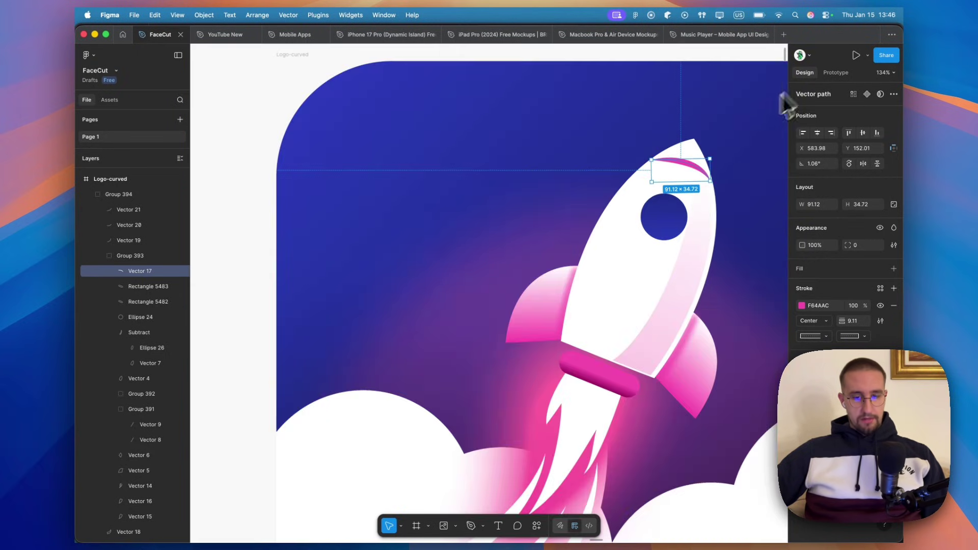
pyautogui.scroll(-5, 566, 277)
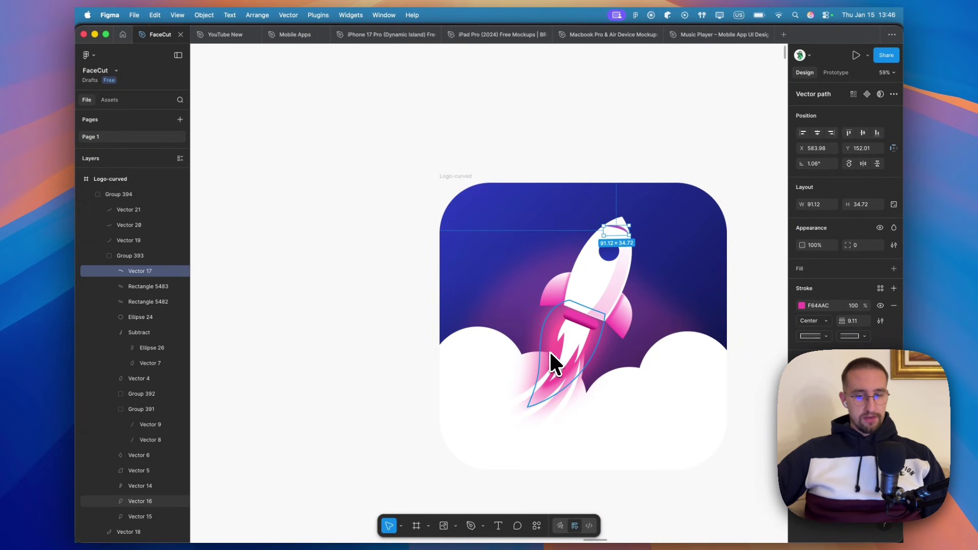
pyautogui.scroll(5, 549, 345)
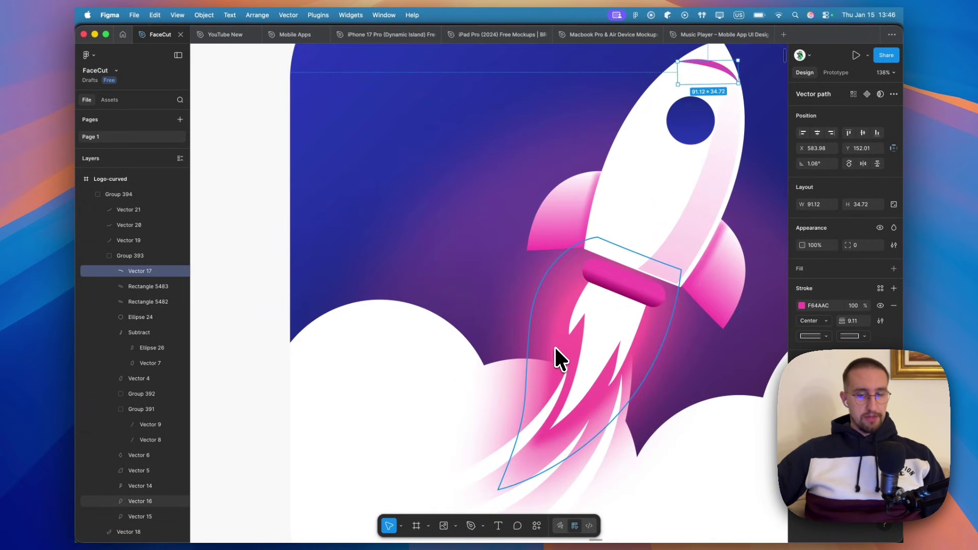
pyautogui.click(555, 346)
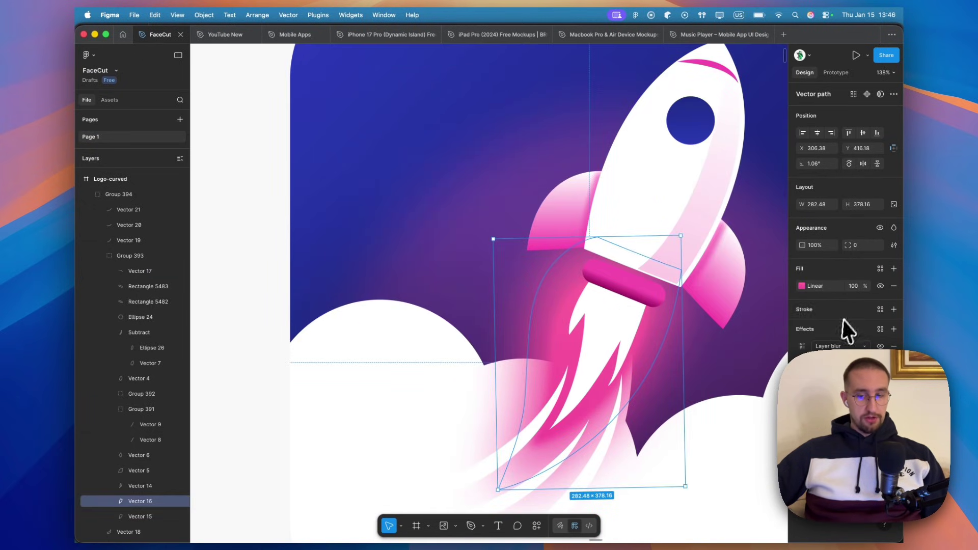
pyautogui.scroll(-8, 662, 352)
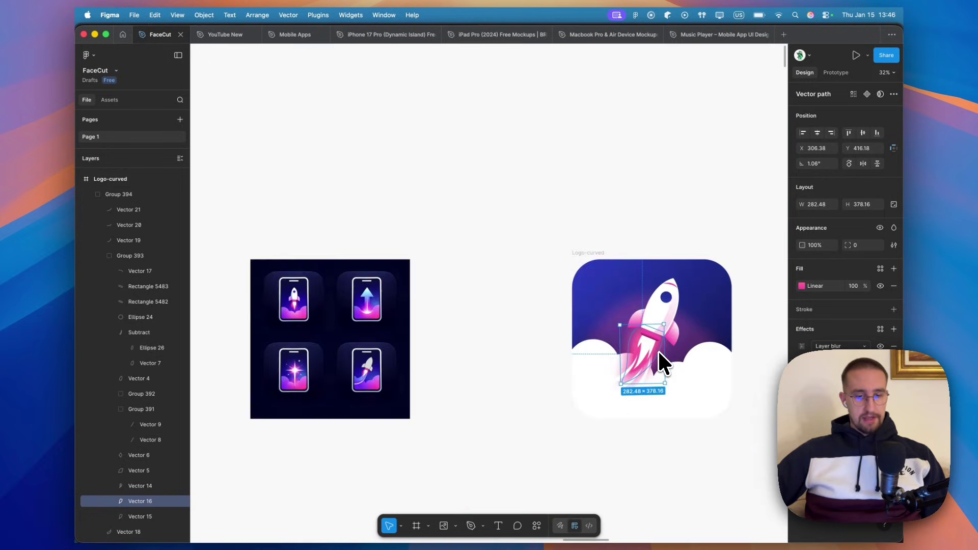
pyautogui.hscroll(-3, 586, 378)
pyautogui.scroll(5, 555, 389)
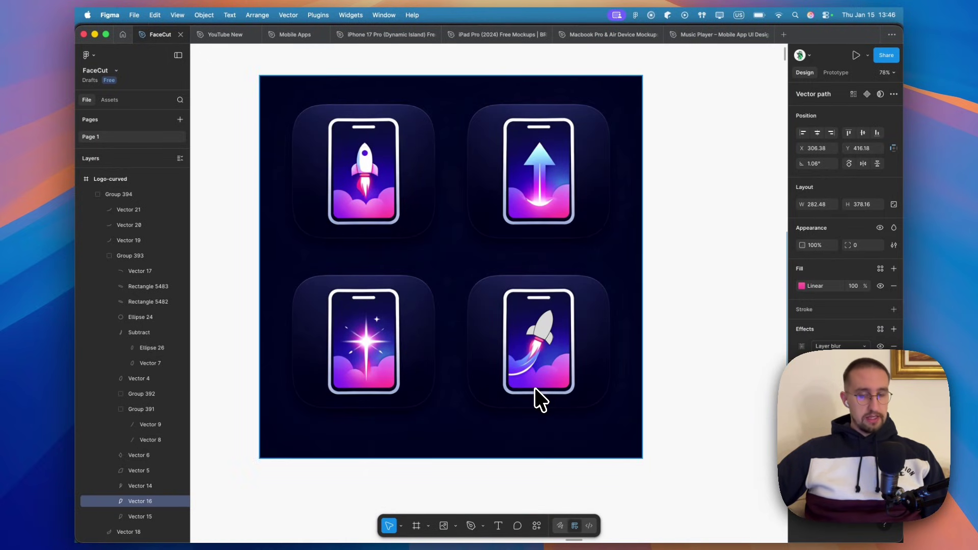
pyautogui.scroll(15, 535, 390)
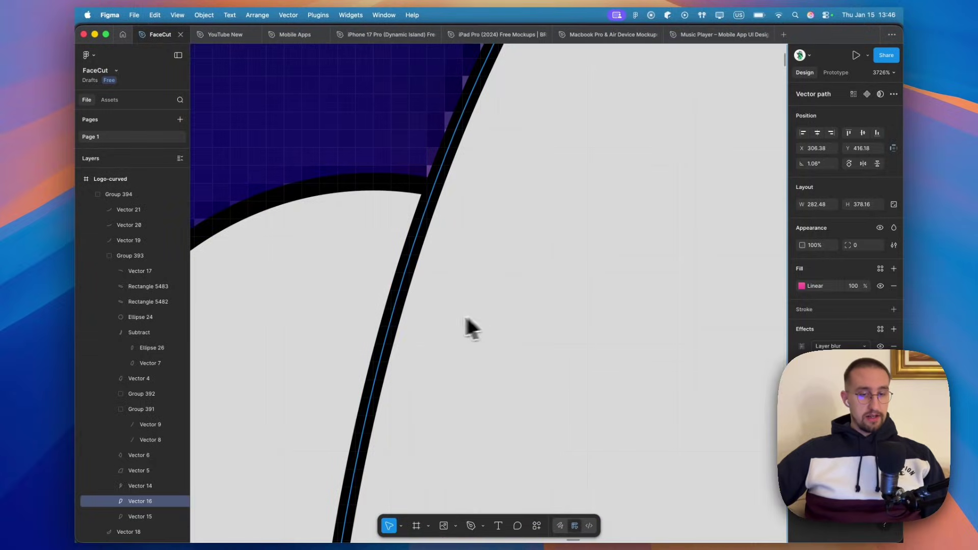
pyautogui.scroll(-15, 451, 319)
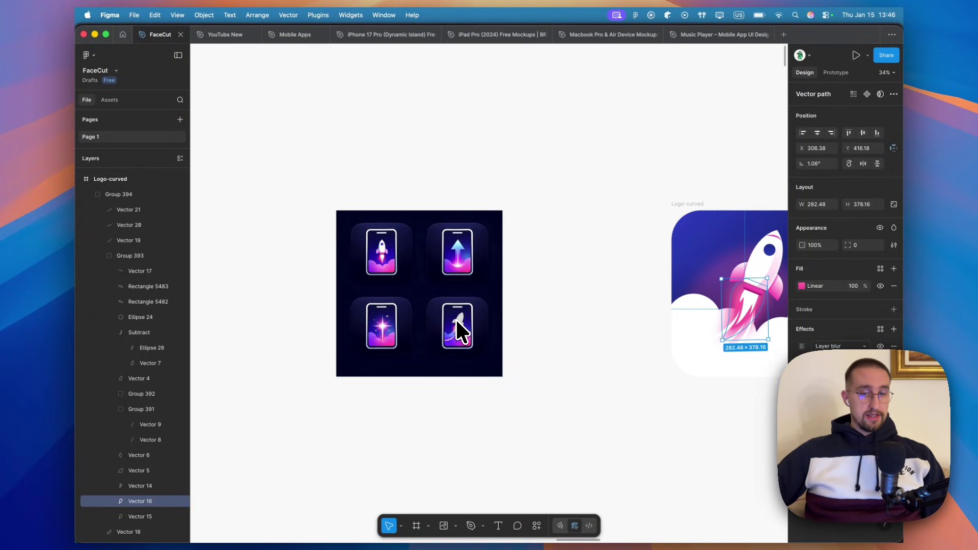
pyautogui.hscroll(-6, 457, 319)
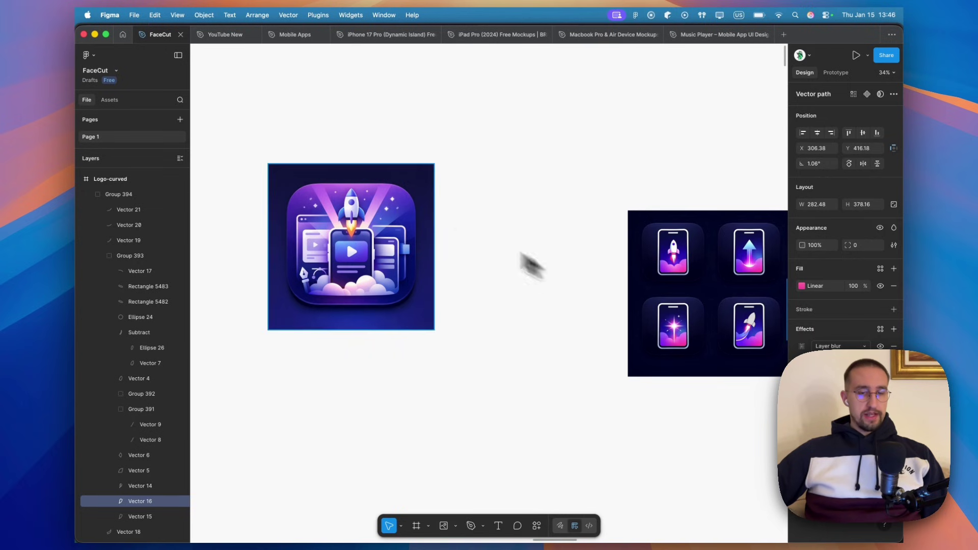
# Zoom into the AI-generated app-icon image on the canvas.
pyautogui.scroll(5, 271, 221)
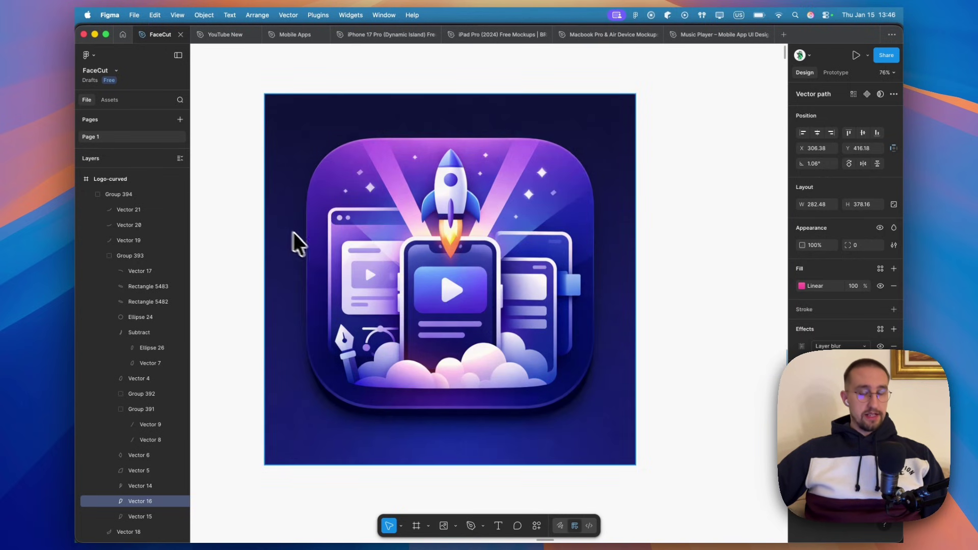
pyautogui.scroll(3, 326, 234)
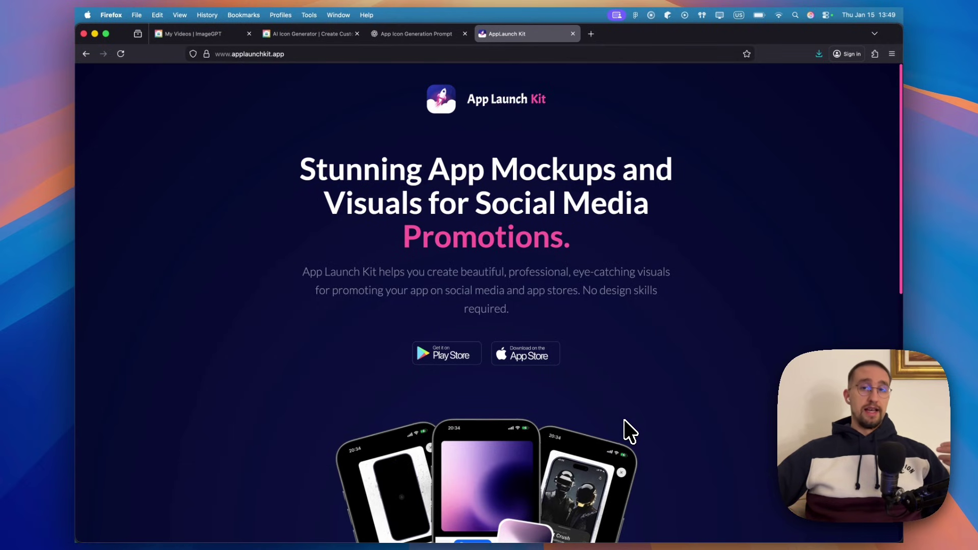
# Return to the AI Icon Generator tab and scroll down to the second rocket icon, Image 2.
pyautogui.click(316, 35)
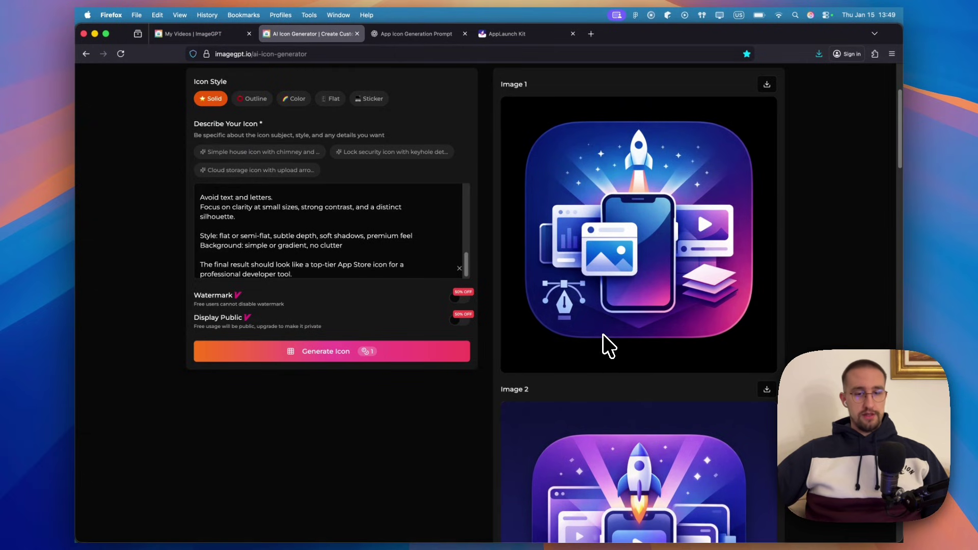
pyautogui.scroll(10, 345, 258)
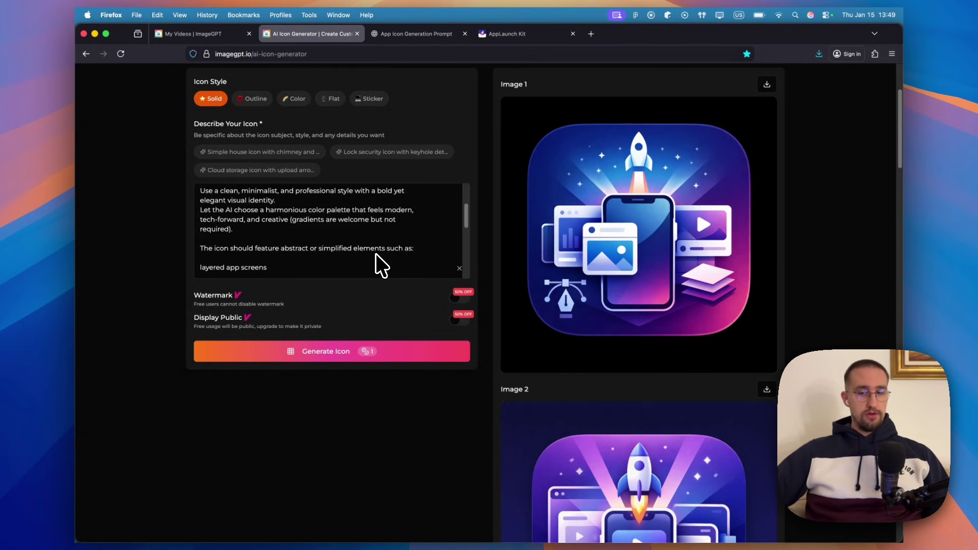
pyautogui.scroll(-3, 577, 402)
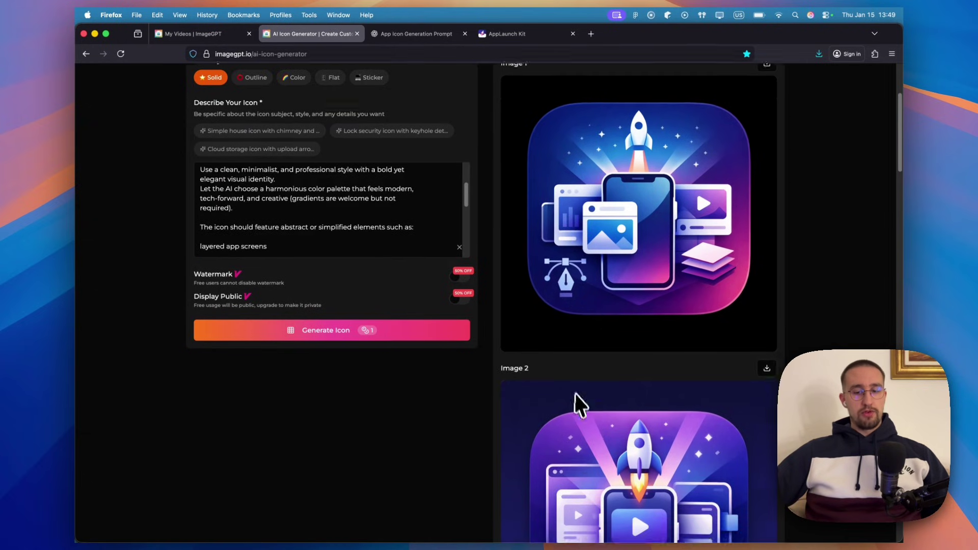
pyautogui.scroll(-5, 577, 402)
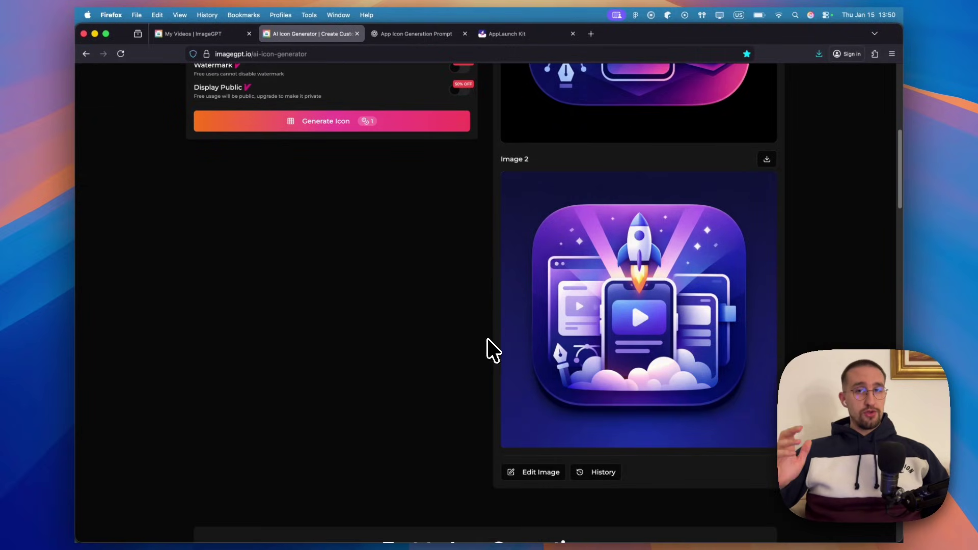